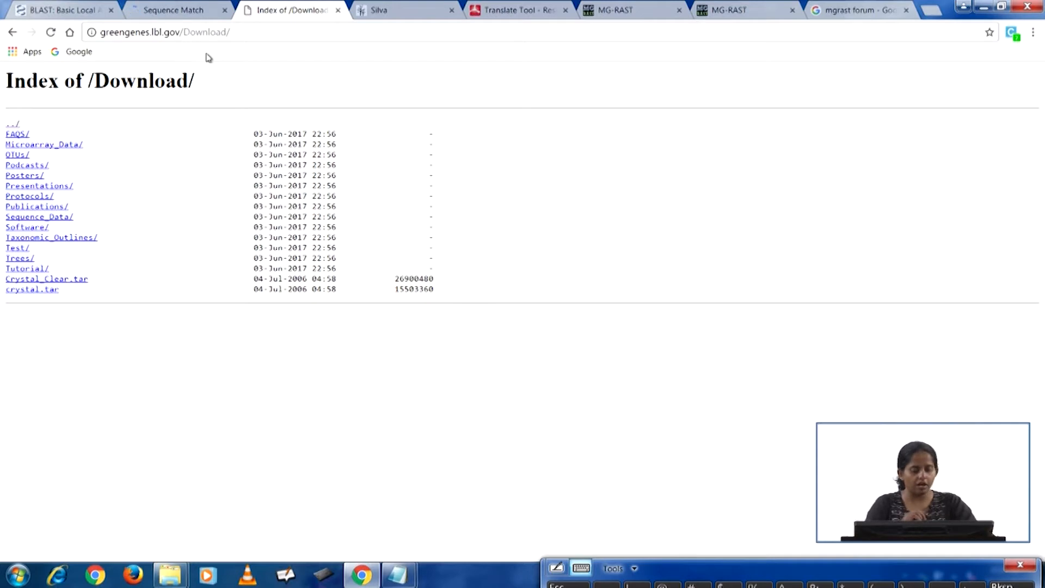
Leave the Greengenes download index and return to the search results for green genes.
{"action": "left_click", "coordinate": [12, 32]}
{"action": "left_click", "coordinate": [163, 188]}
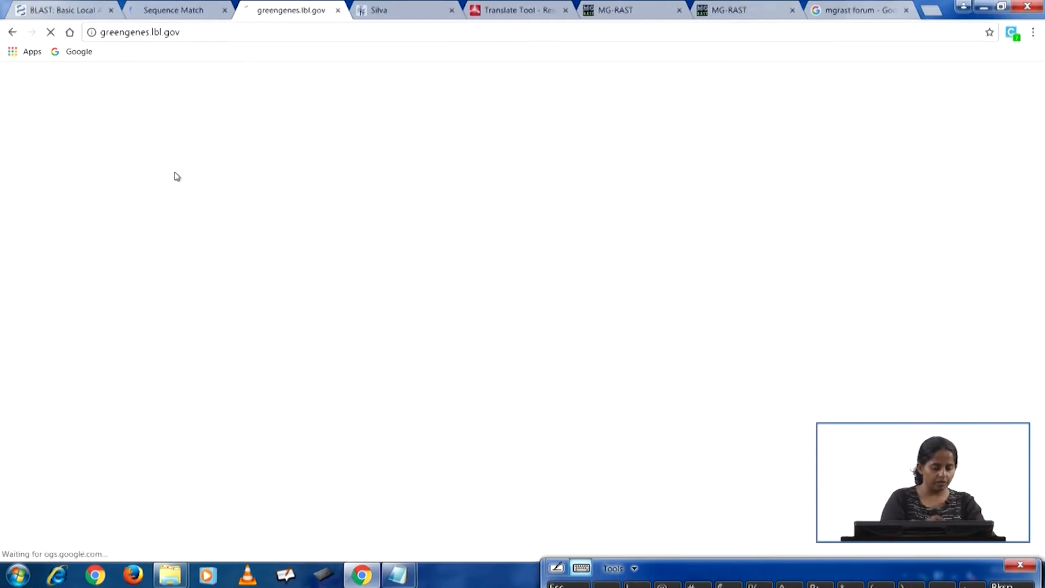
{"action": "left_click", "coordinate": [12, 32]}
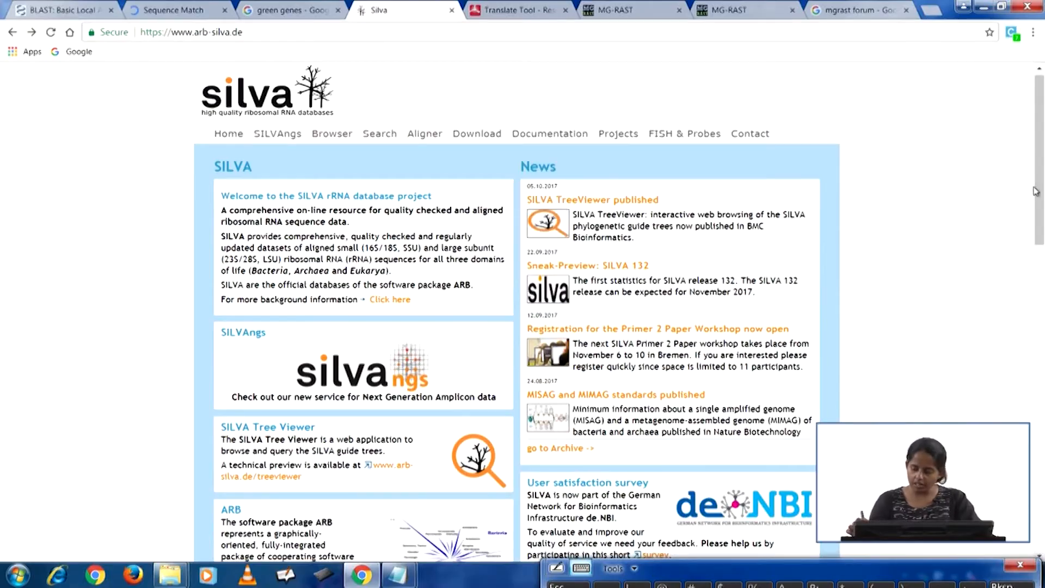
Review the SILVA home page sections on SILVAngs, the SILVA Tree Viewer, the ARB software package and UniEuk.
{"action": "left_click_drag", "start_coordinate": [1036, 190], "coordinate": [984, 188]}
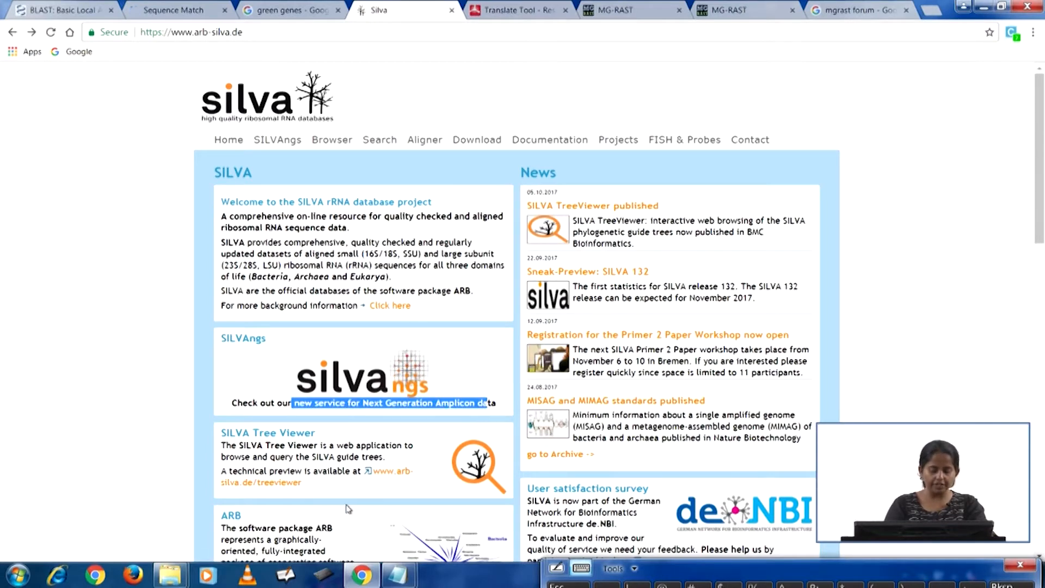
{"action": "left_click_drag", "start_coordinate": [260, 442], "coordinate": [335, 464]}
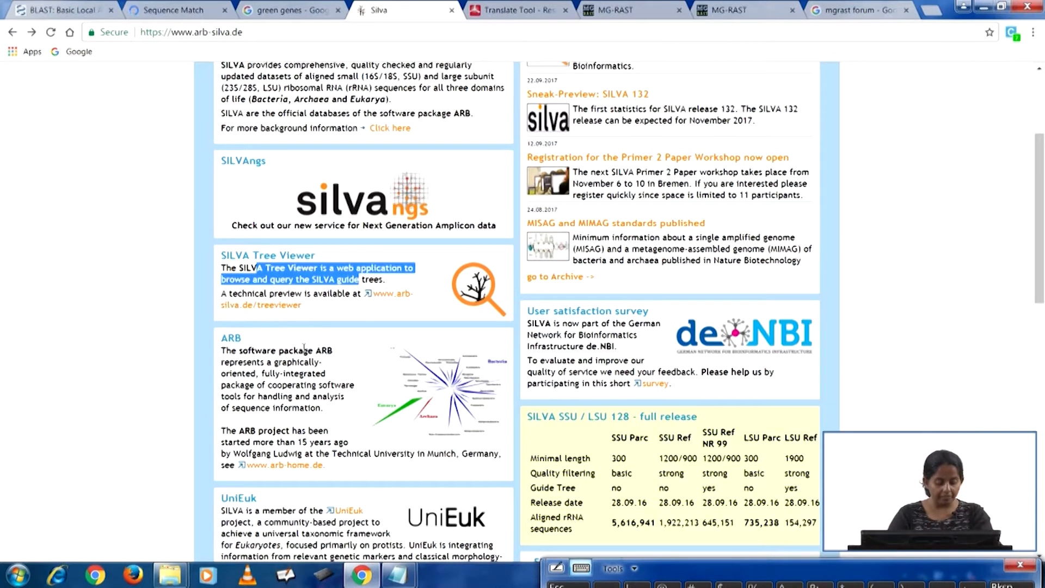
{"action": "left_click_drag", "start_coordinate": [304, 350], "coordinate": [305, 421]}
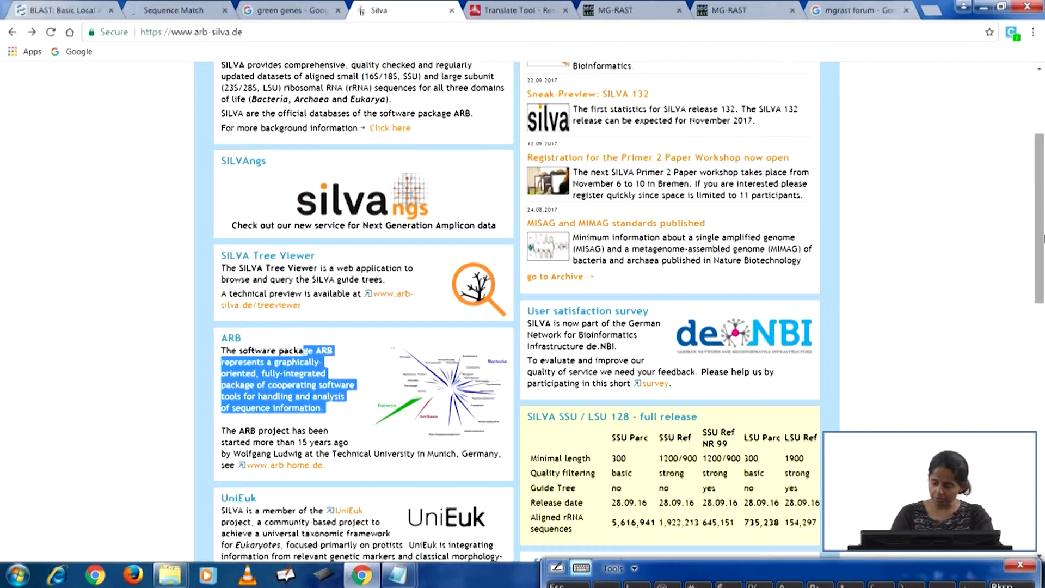
{"action": "scroll", "coordinate": [1020, 306], "scroll_direction": "down", "scroll_amount": 4}
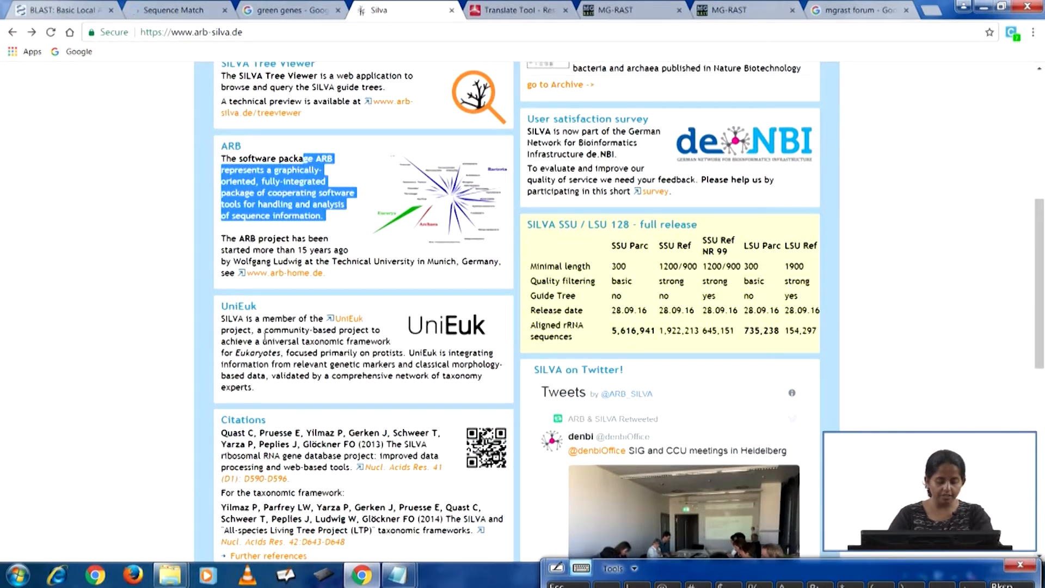
{"action": "left_click_drag", "start_coordinate": [1039, 266], "coordinate": [1040, 144]}
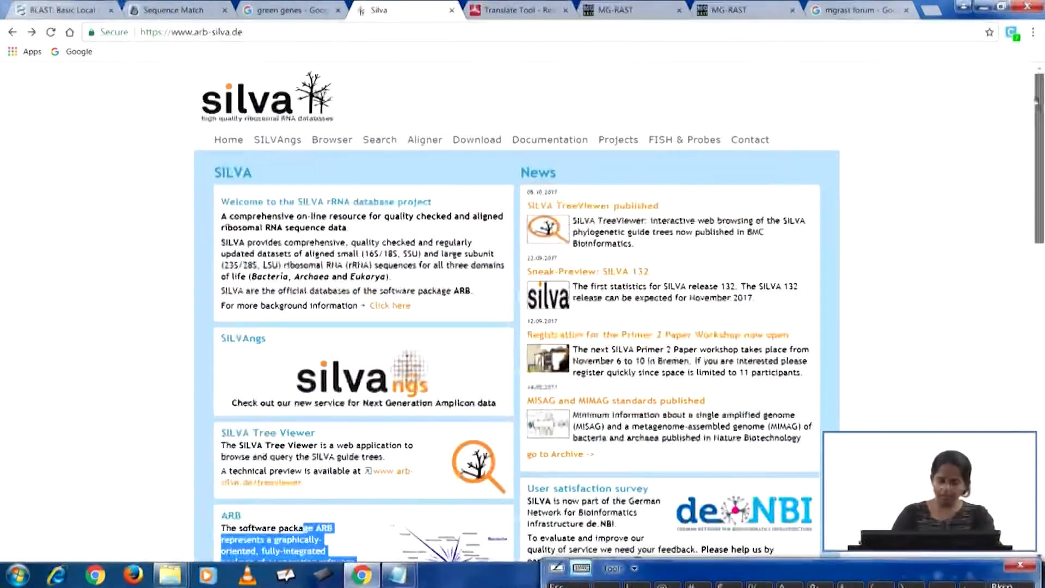
Open SILVA's SINA Online aligner and paste the copied FASTA sequences as the query.
{"action": "mouse_move", "coordinate": [417, 142]}
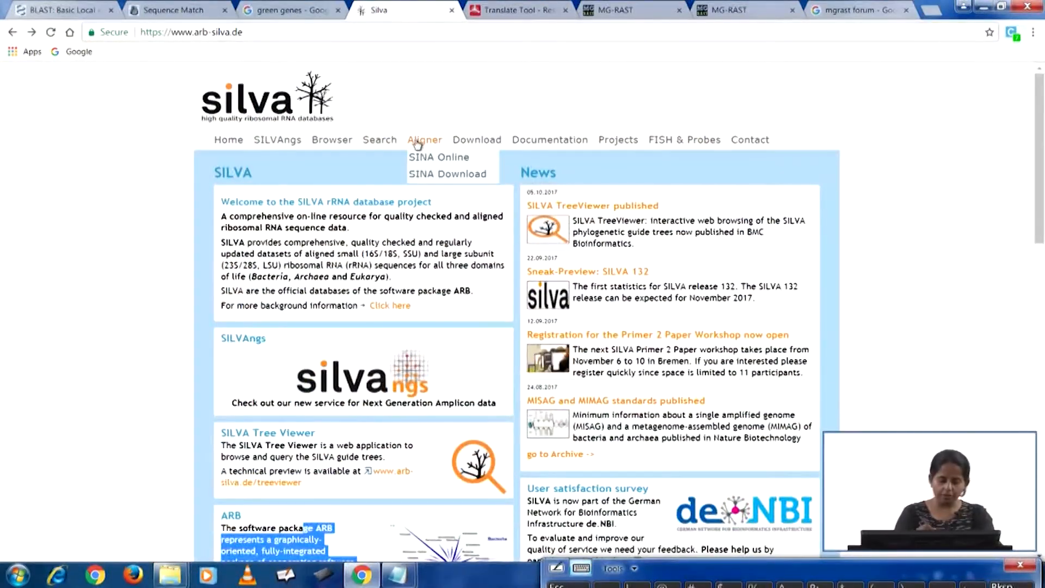
{"action": "left_click", "coordinate": [460, 164]}
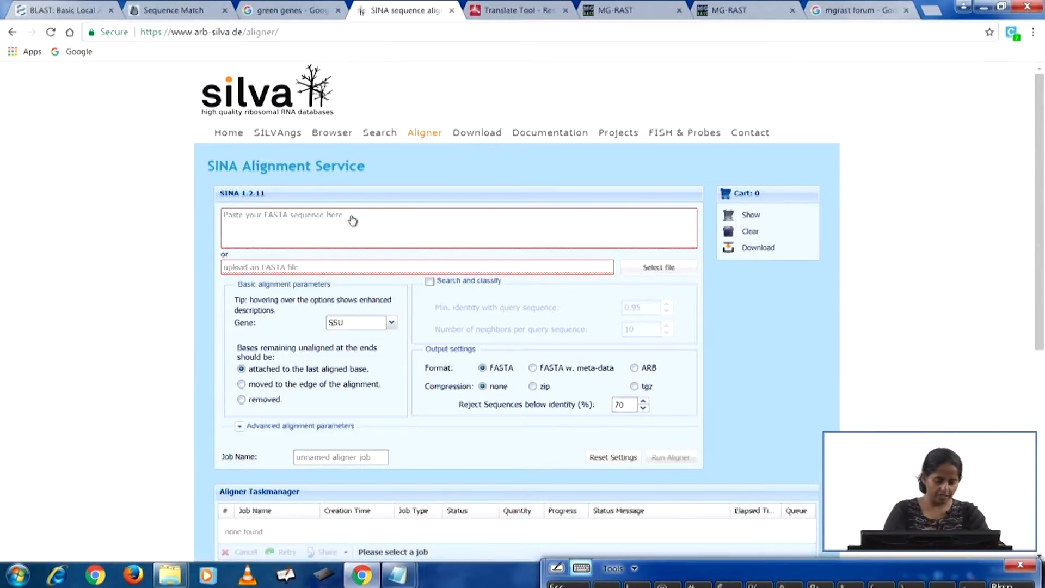
{"action": "right_click", "coordinate": [345, 212]}
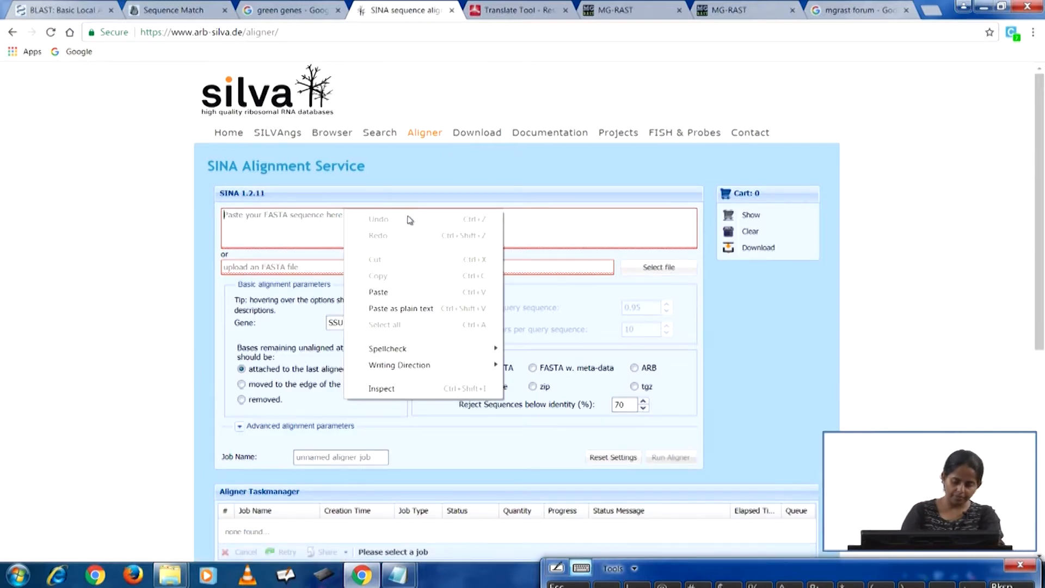
{"action": "left_click", "coordinate": [380, 292]}
{"action": "scroll", "coordinate": [683, 292], "scroll_direction": "up", "scroll_amount": 3}
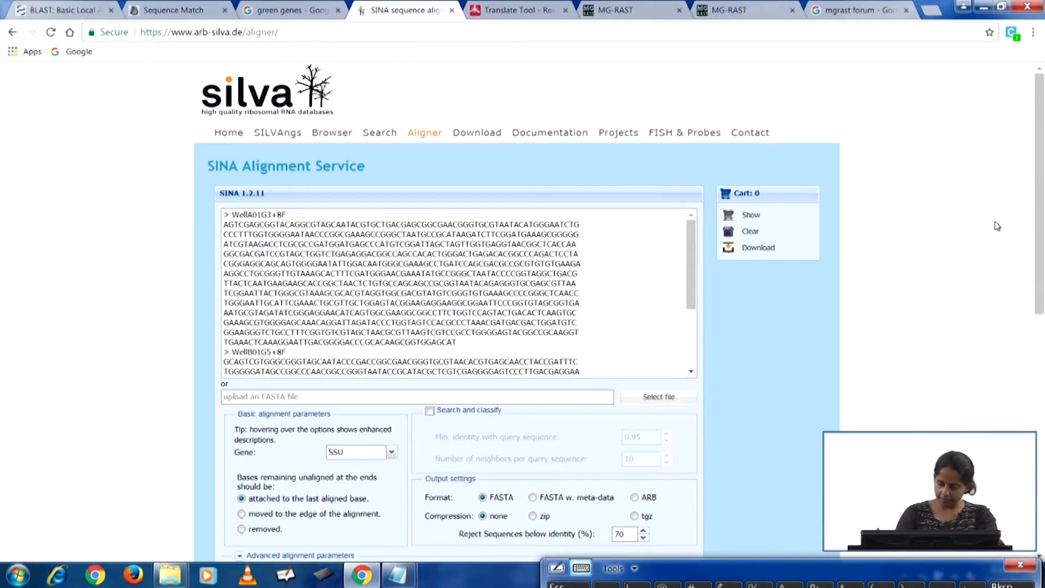
Expand the advanced alignment parameters and review the alignment, variability profile and expert settings.
{"action": "left_click_drag", "start_coordinate": [1035, 256], "coordinate": [1036, 343]}
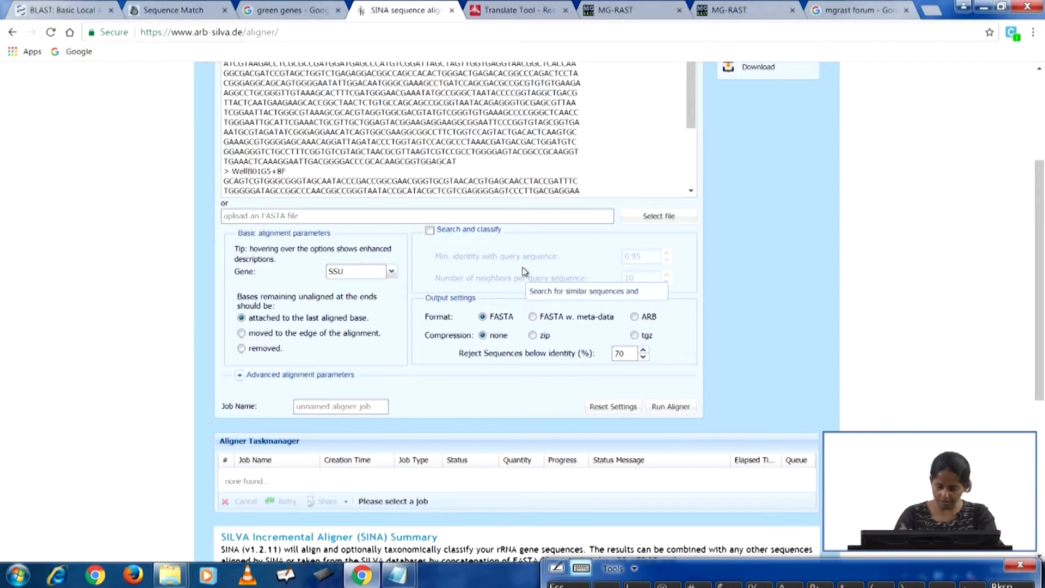
{"action": "left_click_drag", "start_coordinate": [1034, 240], "coordinate": [1033, 303]}
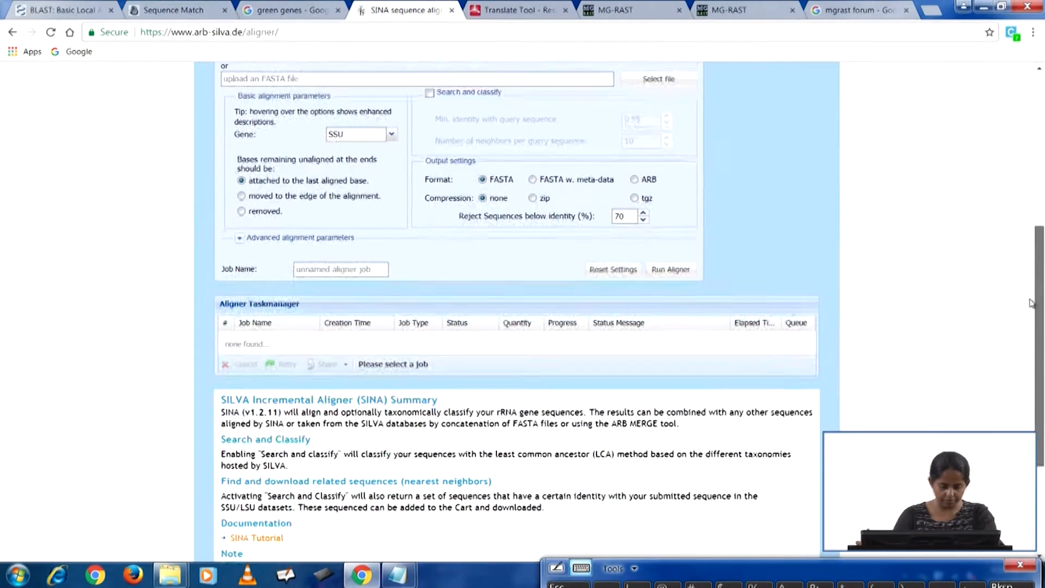
{"action": "left_click", "coordinate": [325, 247]}
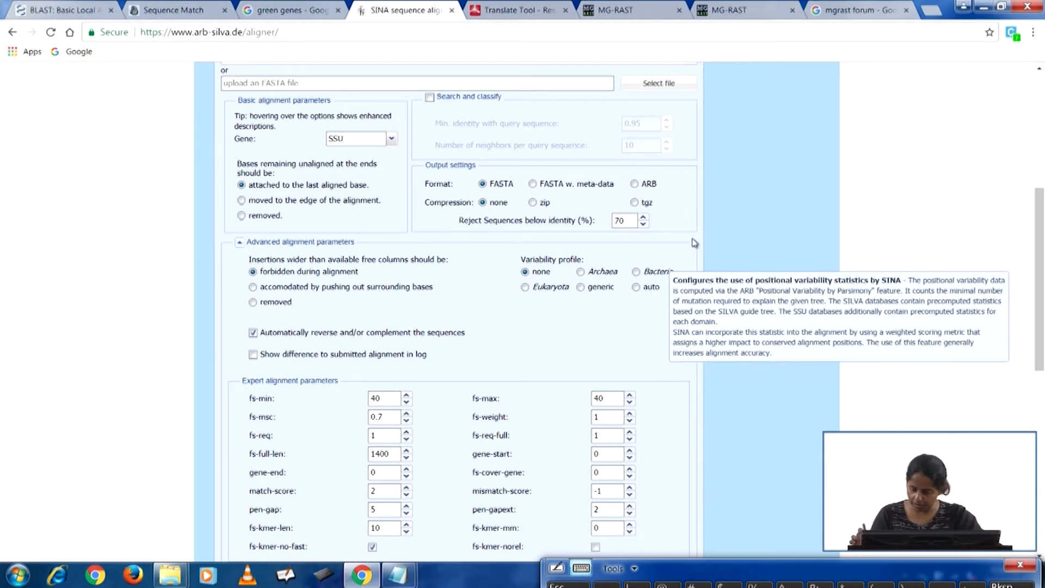
{"action": "scroll", "coordinate": [1024, 326], "scroll_direction": "down", "scroll_amount": 3}
{"action": "scroll", "coordinate": [1025, 326], "scroll_direction": "down", "scroll_amount": 2}
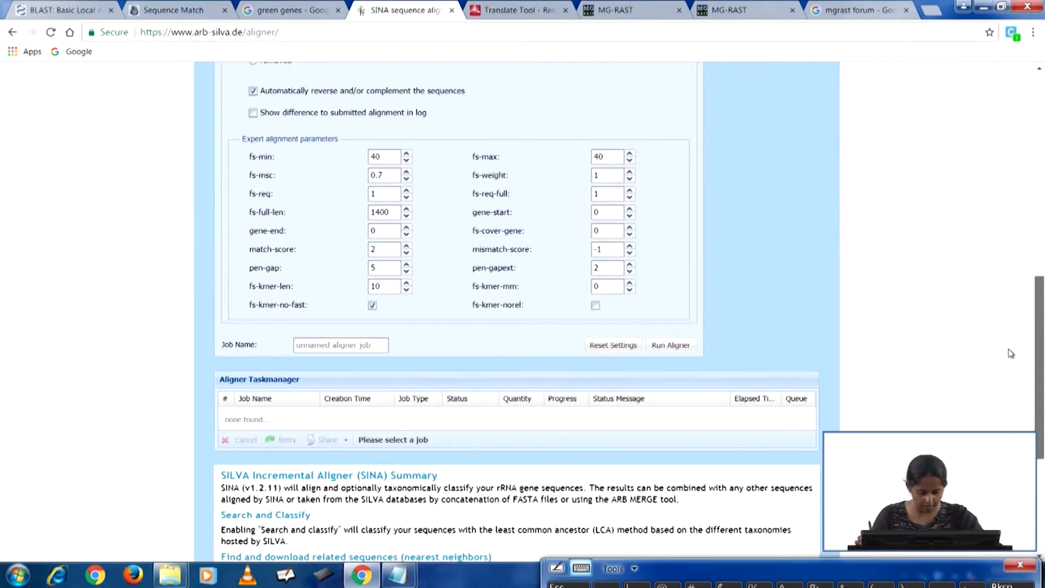
{"action": "left_click_drag", "start_coordinate": [1012, 353], "coordinate": [1010, 351]}
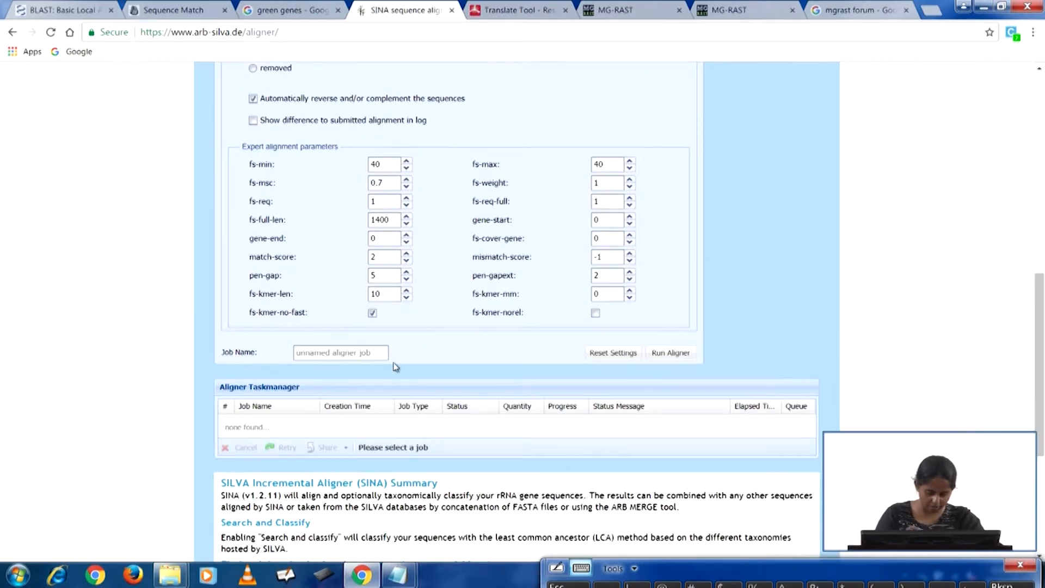
Name the aligner job query1 using the on-screen keyboard.
{"action": "left_click_drag", "start_coordinate": [723, 569], "coordinate": [716, 391]}
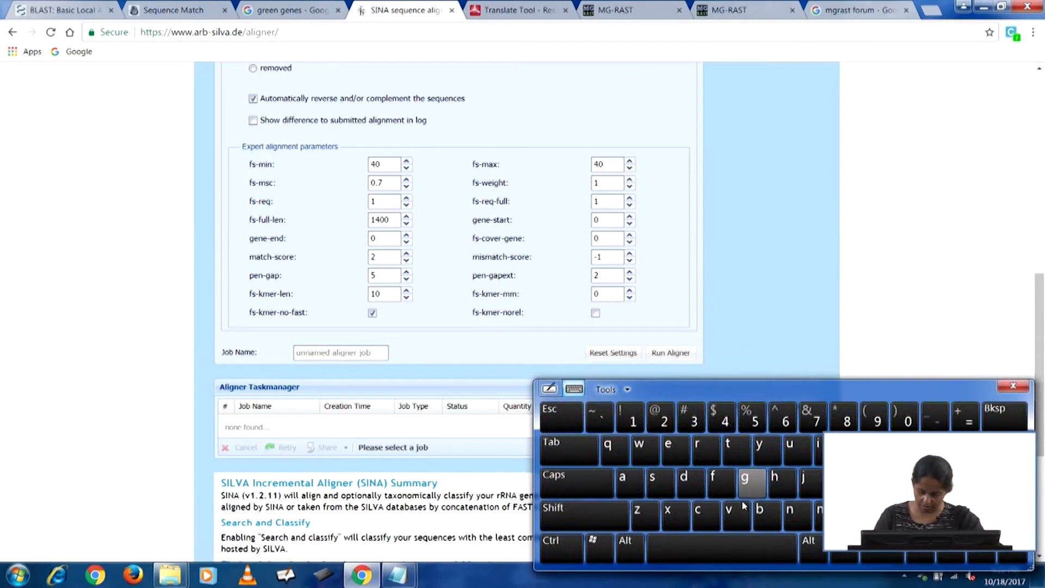
{"action": "left_click", "coordinate": [625, 452]}
{"action": "left_click", "coordinate": [668, 446]}
{"action": "left_click", "coordinate": [668, 446]}
{"action": "left_click", "coordinate": [762, 447]}
{"action": "left_click", "coordinate": [1005, 416]}
{"action": "left_click", "coordinate": [1005, 417]}
{"action": "left_click", "coordinate": [706, 450]}
{"action": "left_click", "coordinate": [767, 450]}
{"action": "left_click", "coordinate": [627, 430]}
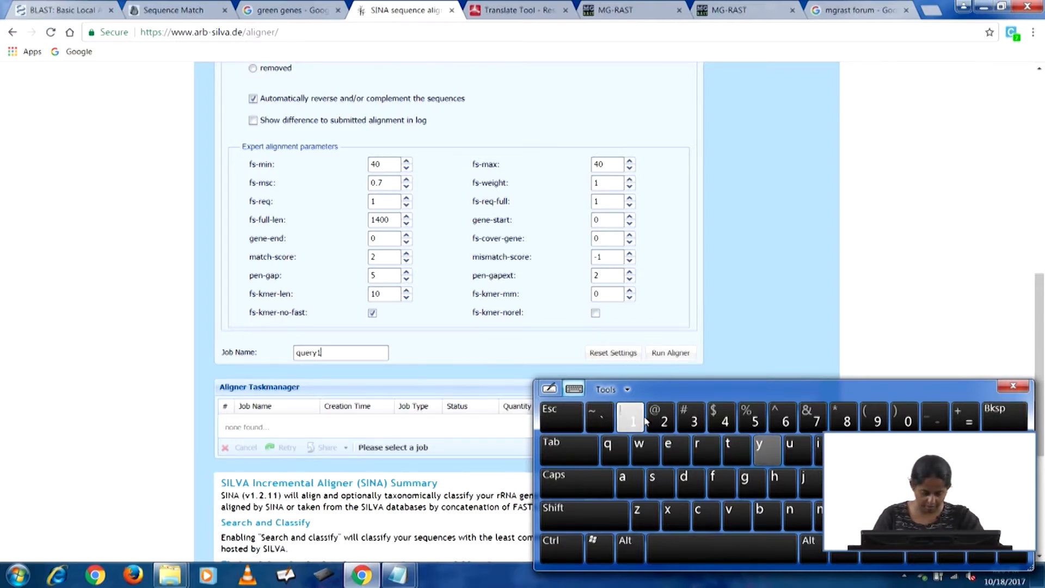
{"action": "left_click_drag", "start_coordinate": [822, 383], "coordinate": [764, 515]}
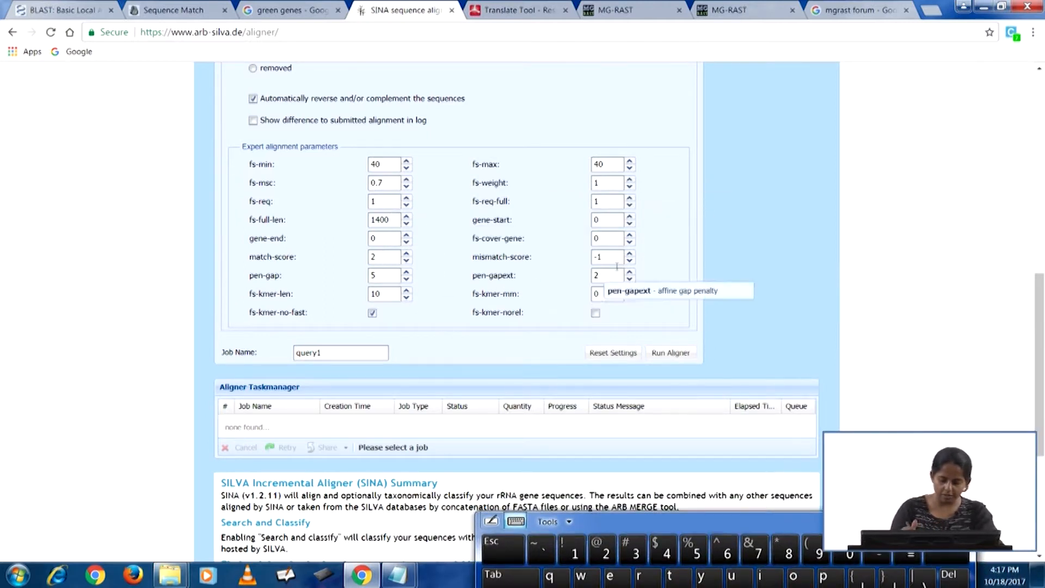
Enable Search and classify for the alignment job.
{"action": "scroll", "coordinate": [1023, 293], "scroll_direction": "up", "scroll_amount": 2}
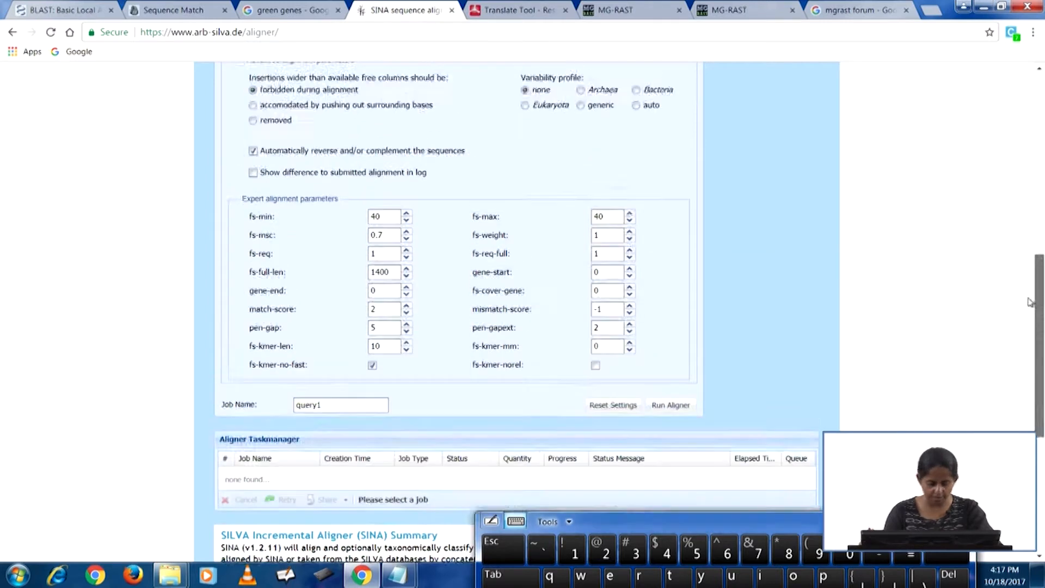
{"action": "scroll", "coordinate": [1023, 293], "scroll_direction": "up", "scroll_amount": 1}
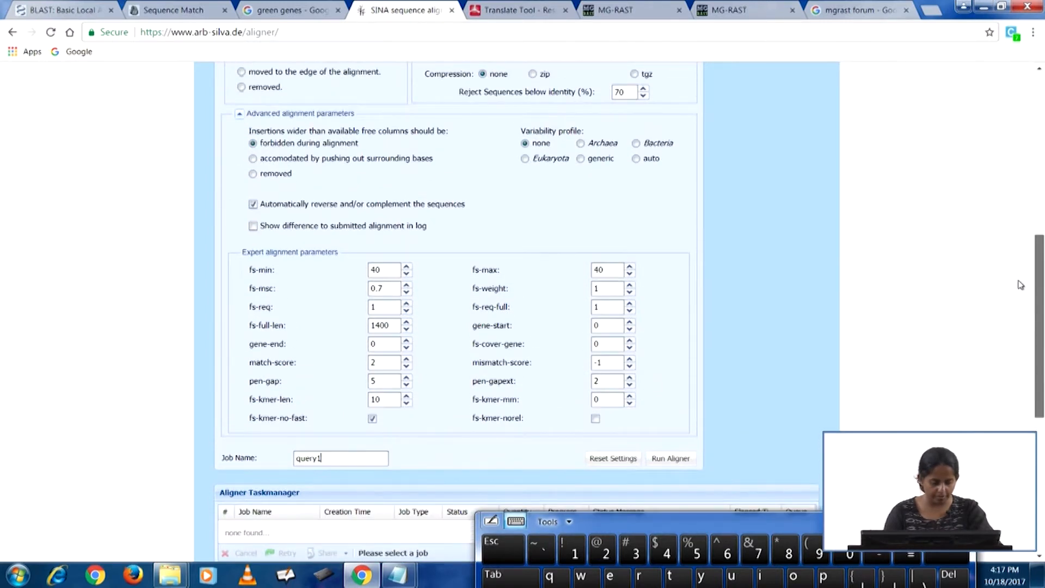
{"action": "scroll", "coordinate": [1012, 281], "scroll_direction": "up", "scroll_amount": 1}
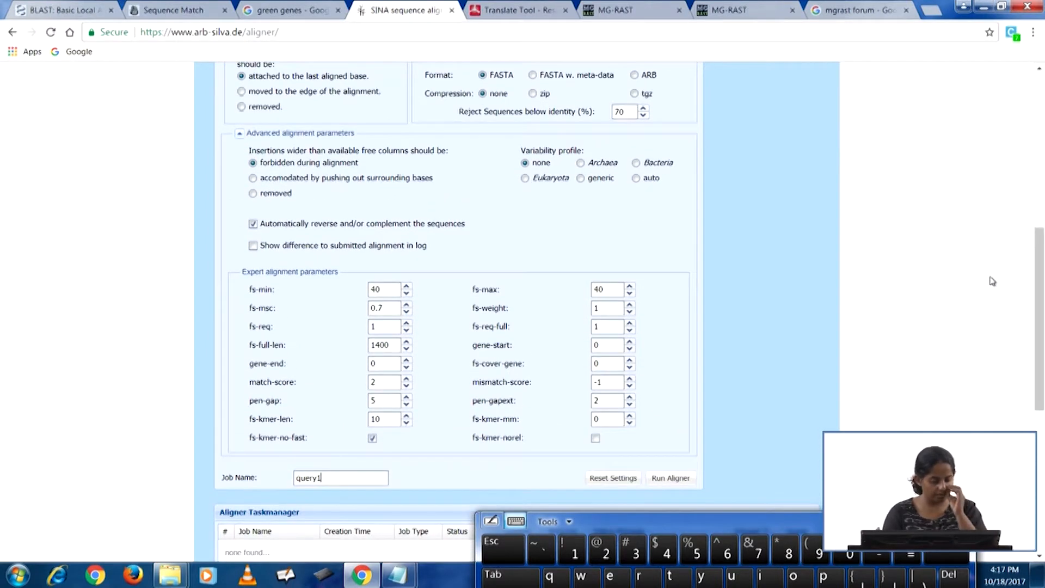
{"action": "left_click_drag", "start_coordinate": [1037, 279], "coordinate": [1037, 214]}
{"action": "left_click", "coordinate": [457, 175]}
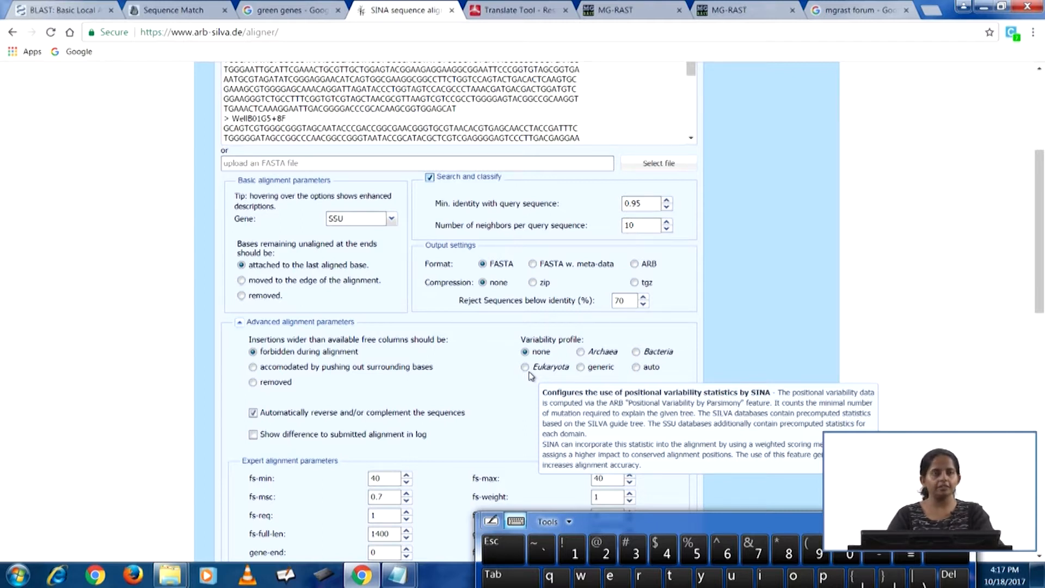
Review the advanced search and classification parameters and run the aligner on the pasted sequences.
{"action": "left_click_drag", "start_coordinate": [1038, 287], "coordinate": [1026, 412]}
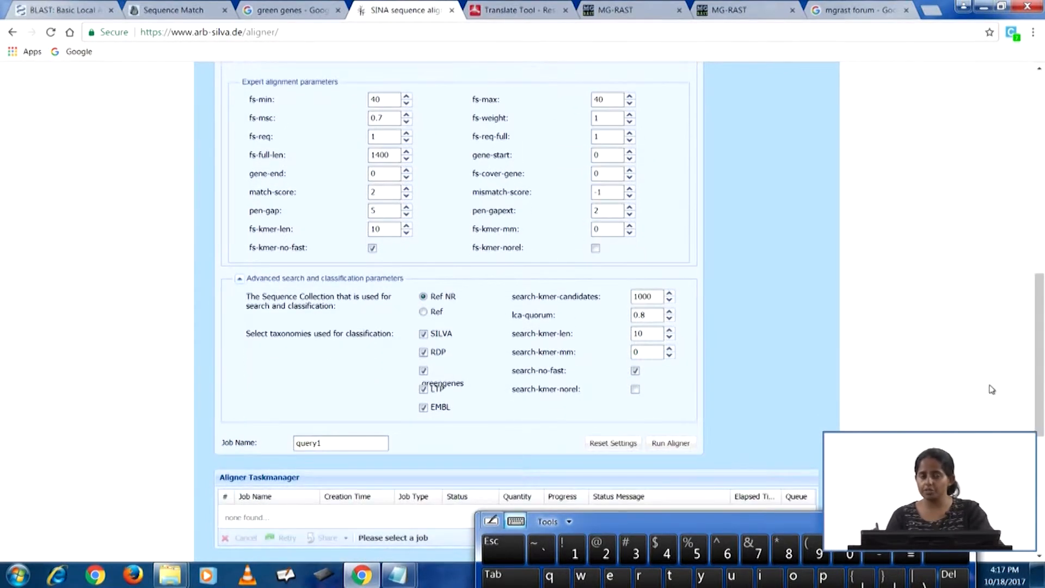
{"action": "scroll", "coordinate": [979, 351], "scroll_direction": "down", "scroll_amount": 1}
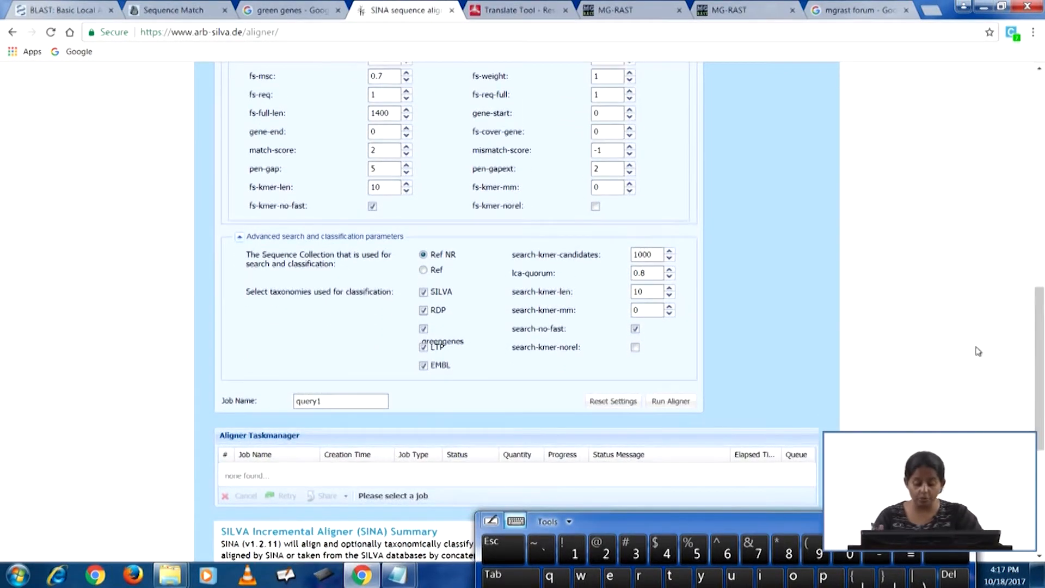
{"action": "left_click", "coordinate": [665, 405]}
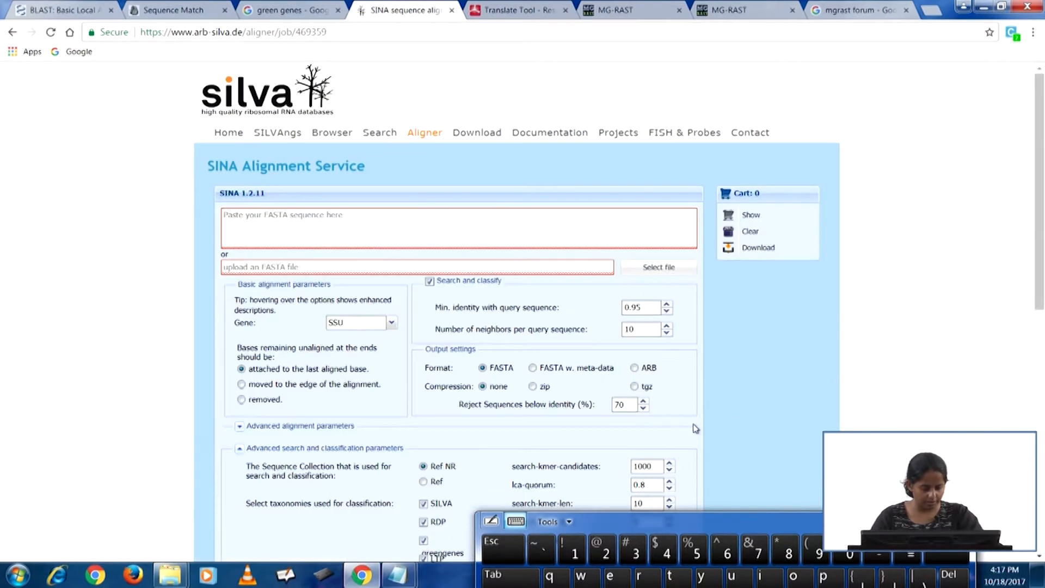
Check the status of the query1 job in the Aligner Taskmanager.
{"action": "left_click_drag", "start_coordinate": [1039, 306], "coordinate": [1039, 486]}
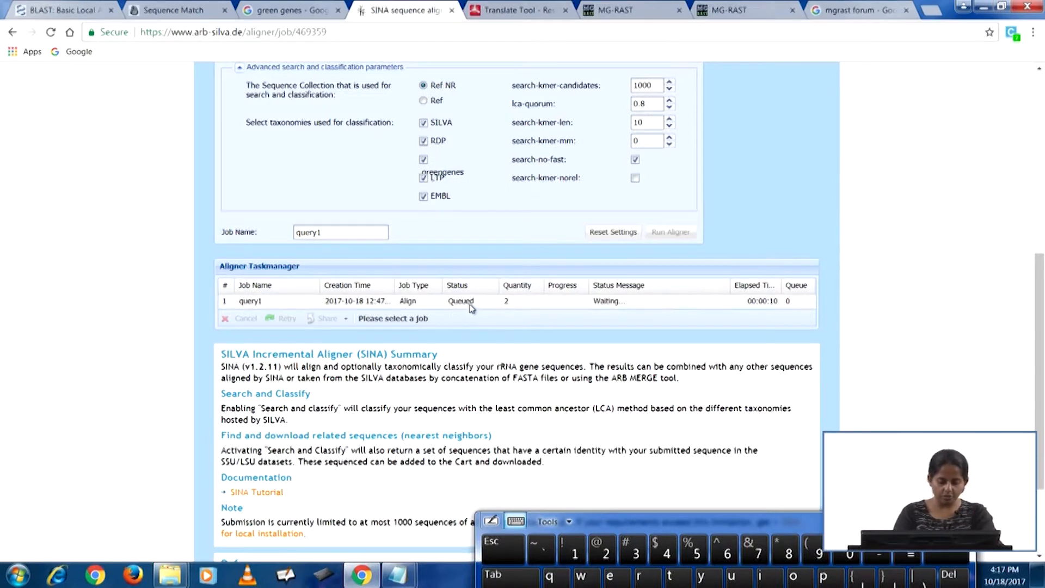
{"action": "left_click", "coordinate": [488, 305]}
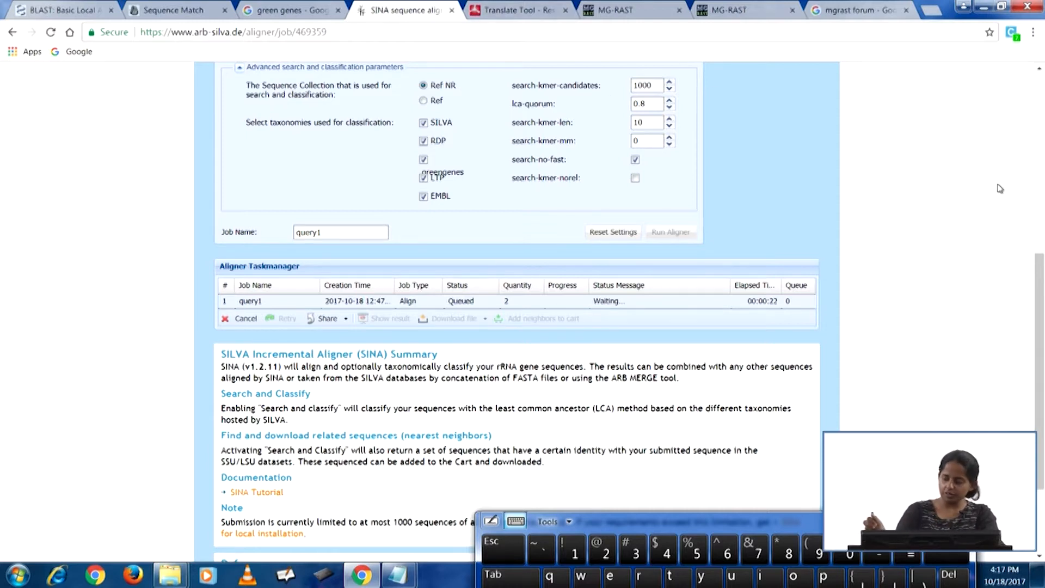
{"action": "left_click_drag", "start_coordinate": [1037, 260], "coordinate": [1038, 82]}
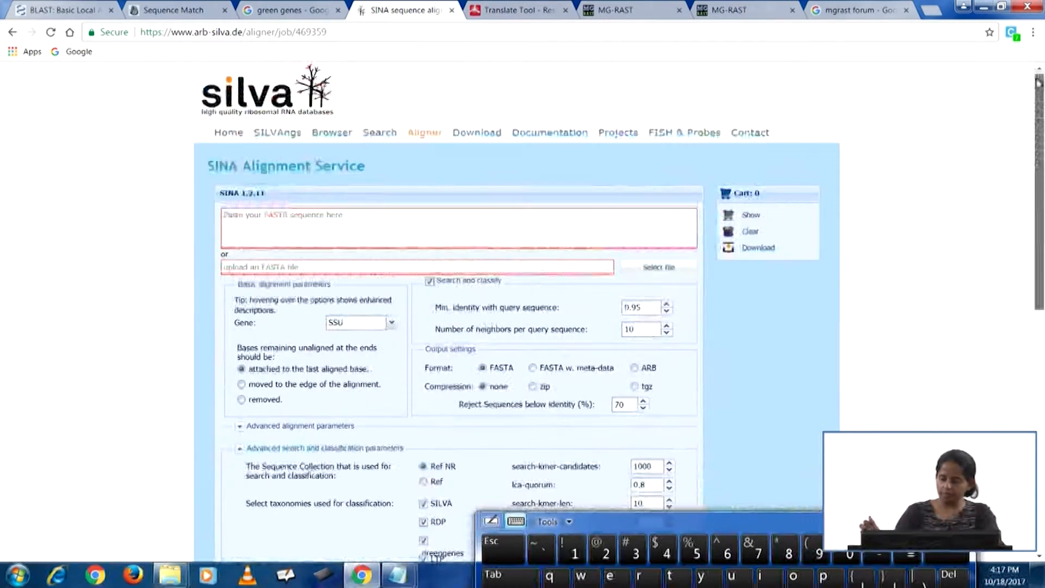
Close the green genes search page and paste the FASTA sequences into the RDP Sequence Match form.
{"action": "left_click", "coordinate": [305, 10]}
{"action": "left_click", "coordinate": [340, 11]}
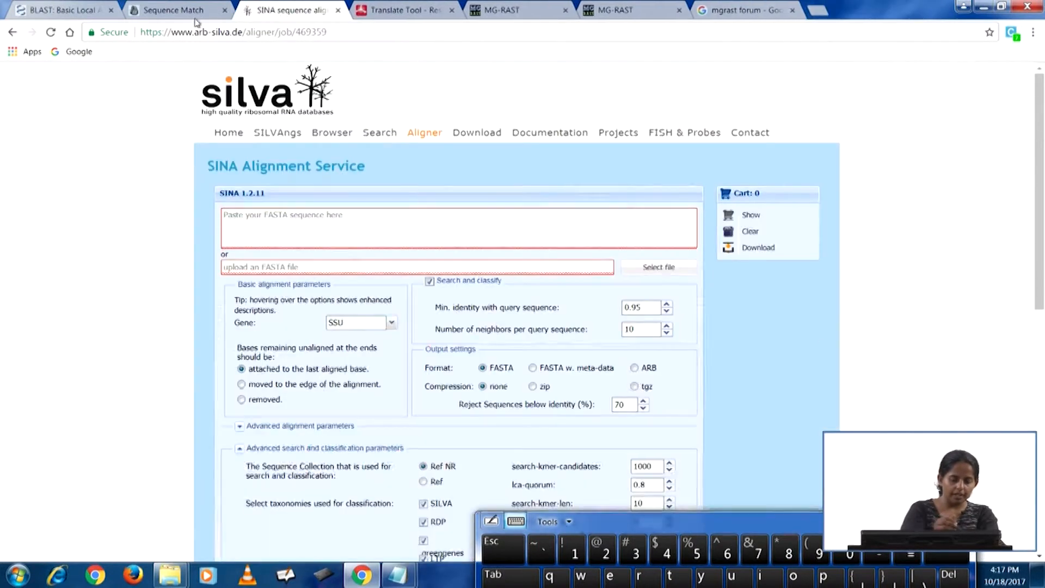
{"action": "left_click", "coordinate": [179, 9]}
{"action": "left_click_drag", "start_coordinate": [1040, 229], "coordinate": [1018, 366]}
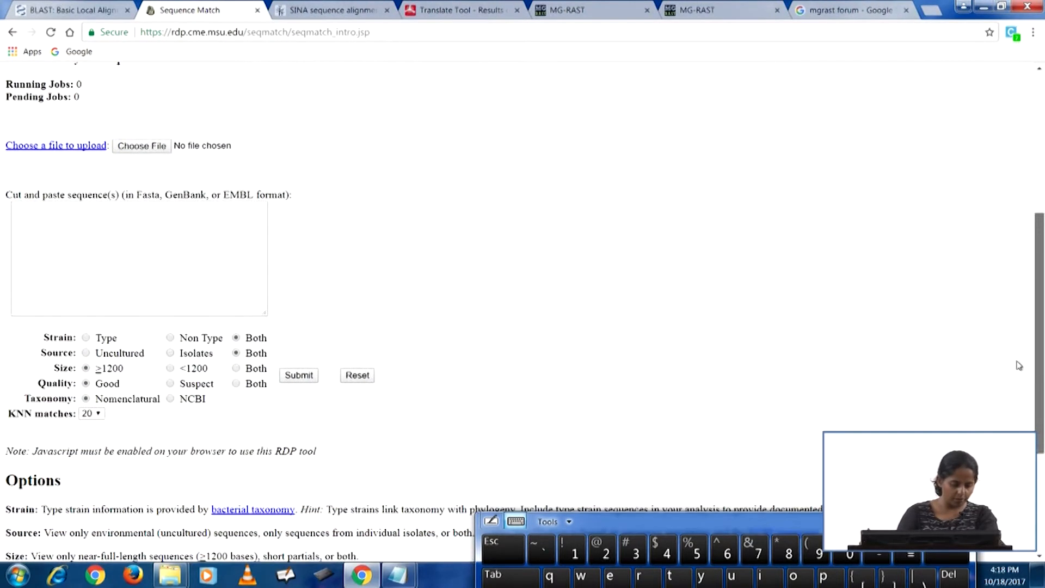
{"action": "right_click", "coordinate": [163, 248]}
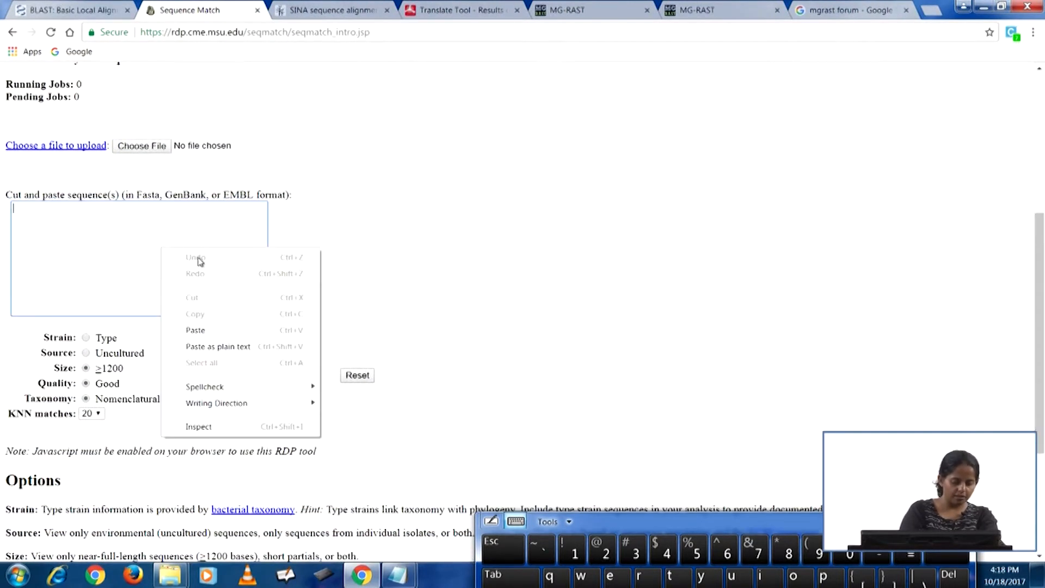
{"action": "left_click", "coordinate": [196, 329]}
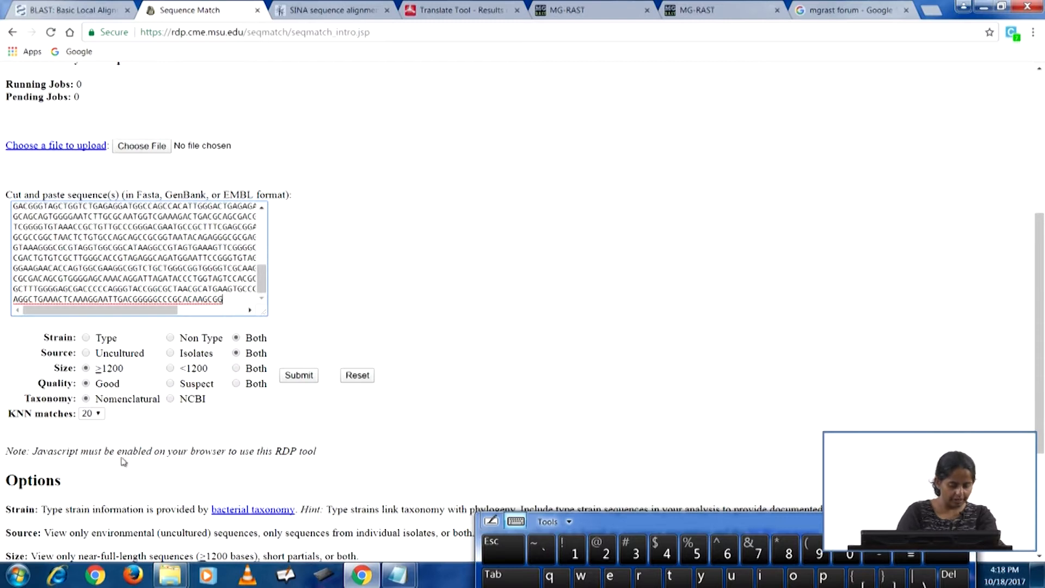
Restrict the Sequence Match to Uncultured sources and size <1200, and submit the pasted sequences.
{"action": "left_click", "coordinate": [86, 353]}
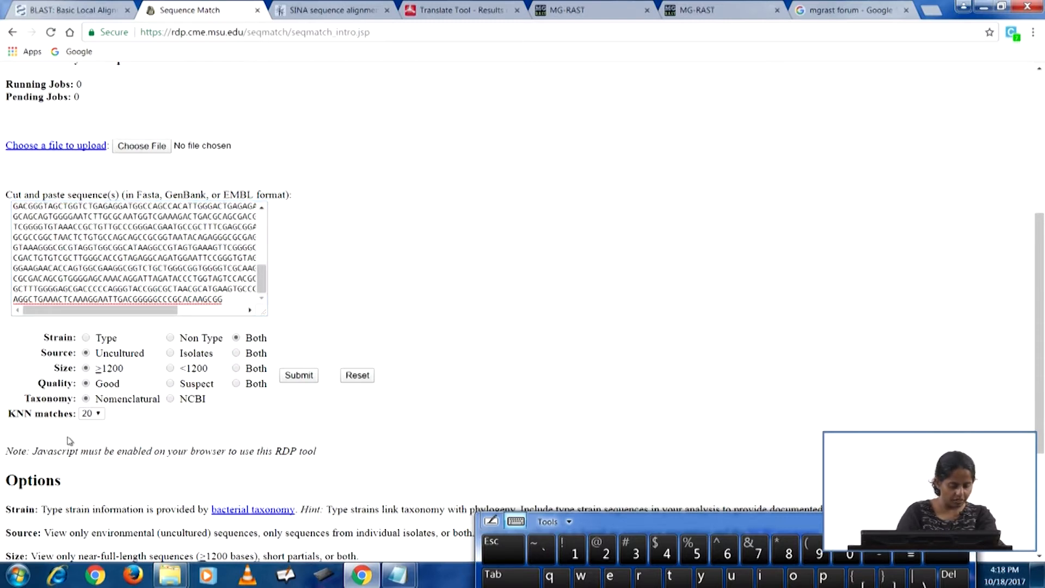
{"action": "left_click", "coordinate": [170, 368]}
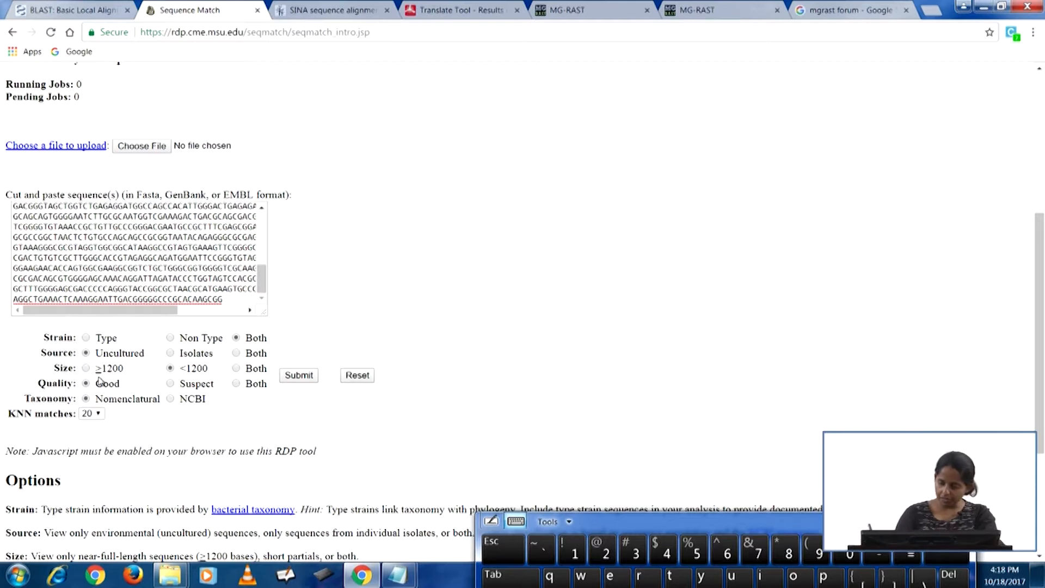
{"action": "left_click_drag", "start_coordinate": [1038, 291], "coordinate": [1028, 354]}
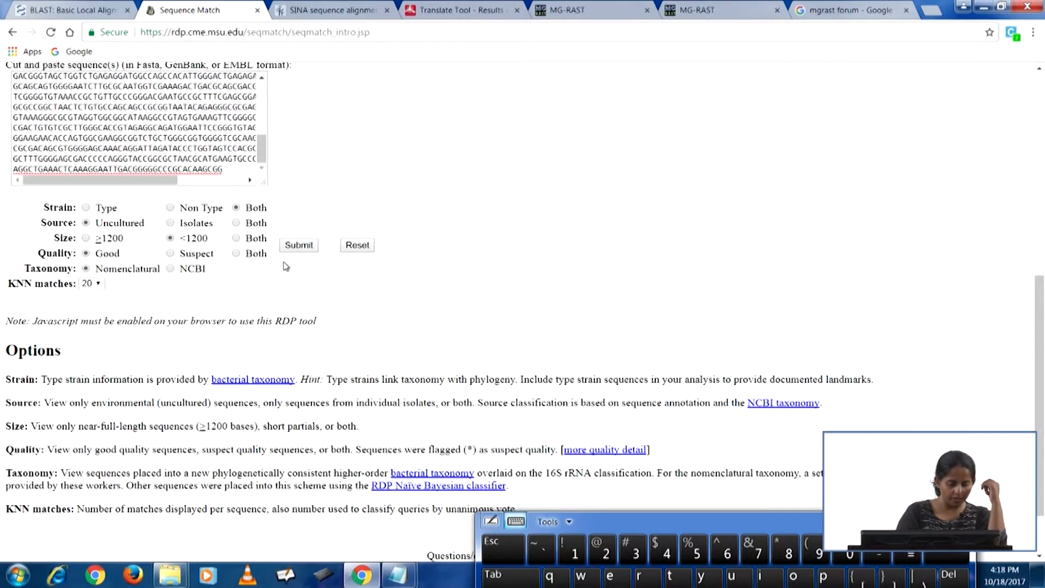
{"action": "left_click", "coordinate": [299, 245]}
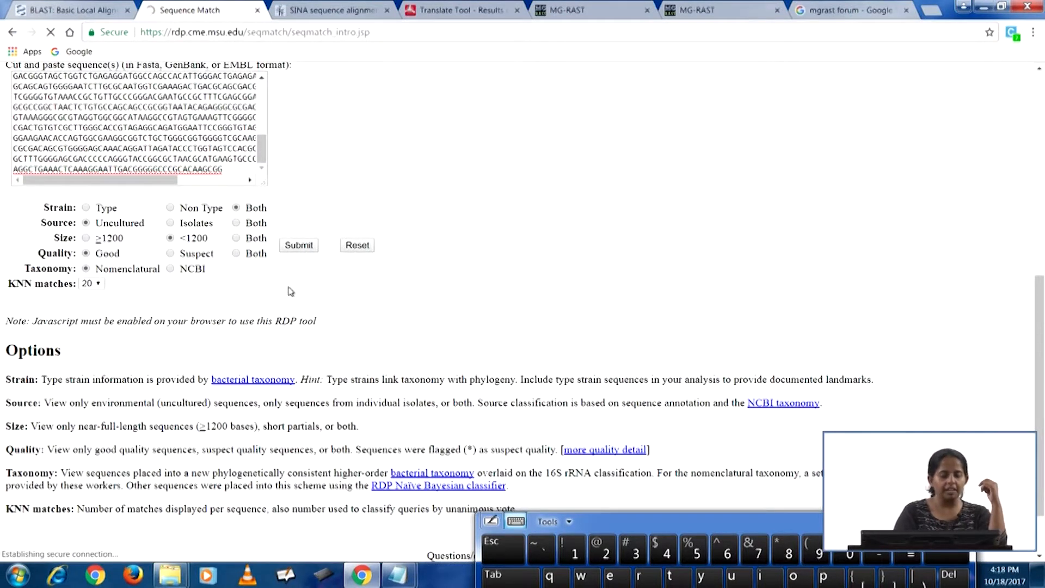
Check the query1 job on the SINA aligner page and look over the ExPASy Translate results.
{"action": "left_click", "coordinate": [363, 9]}
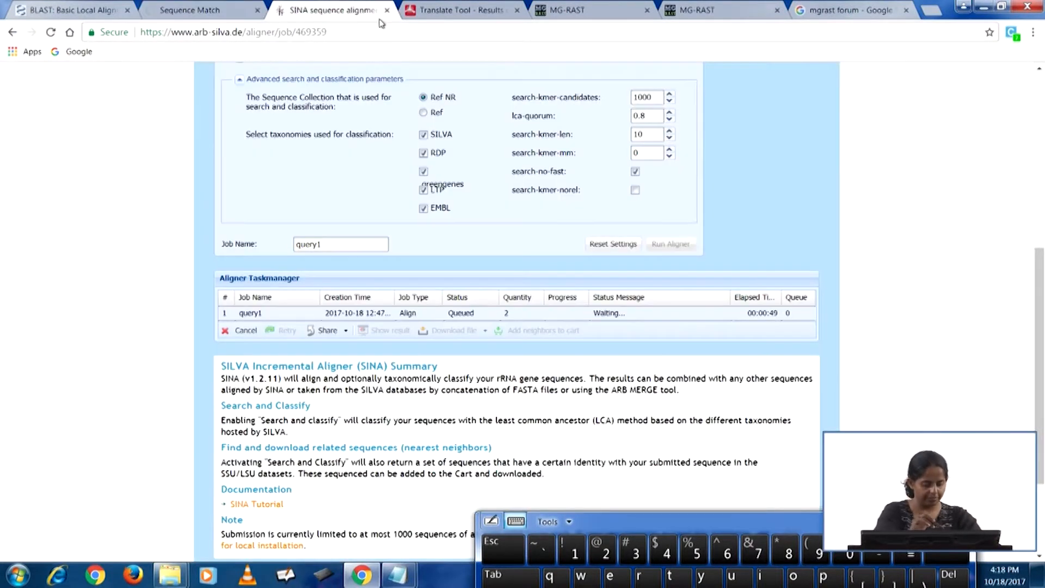
{"action": "left_click", "coordinate": [461, 14]}
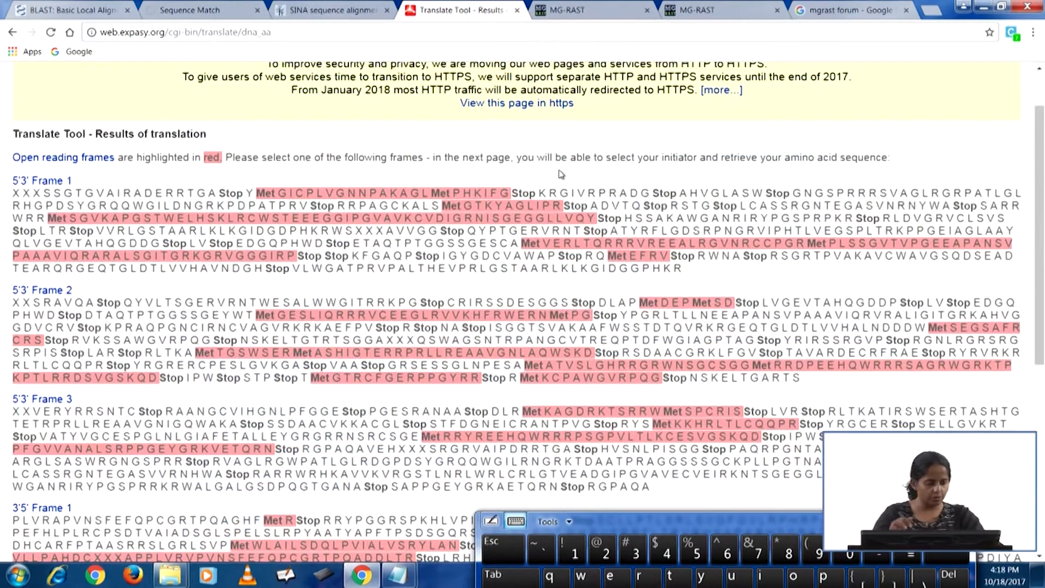
{"action": "scroll", "coordinate": [561, 174], "scroll_direction": "up", "scroll_amount": 2}
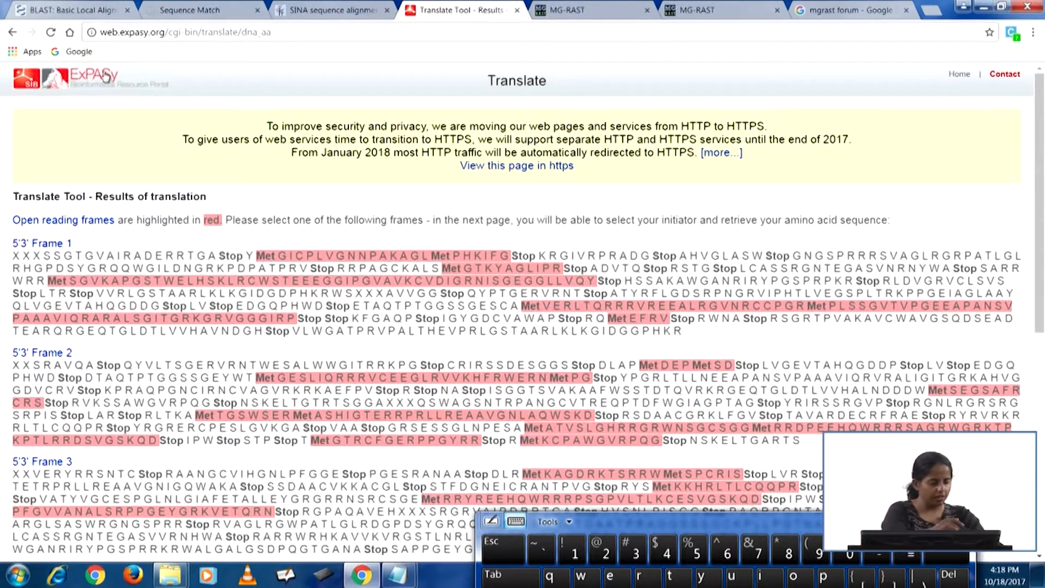
Go to the MG-RAST home page from the study page, dismiss the cookie notice and check the account menu.
{"action": "left_click", "coordinate": [582, 10]}
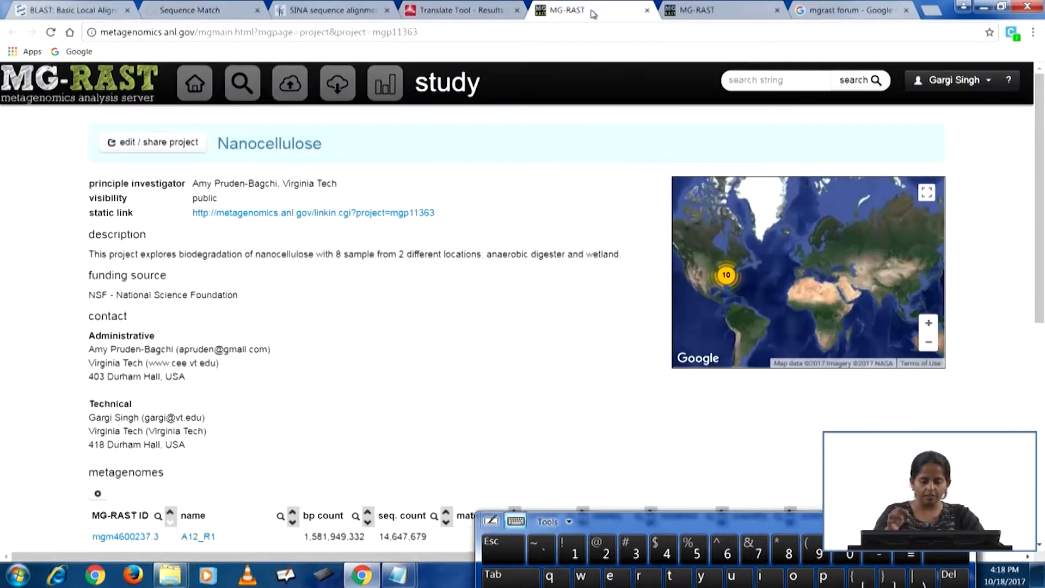
{"action": "left_click", "coordinate": [145, 72]}
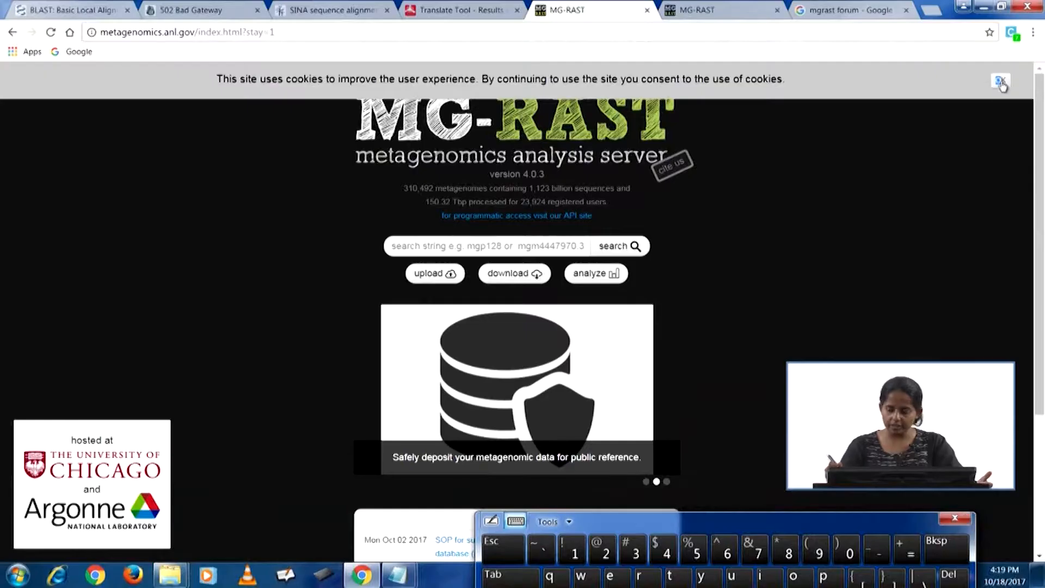
{"action": "left_click", "coordinate": [1000, 82]}
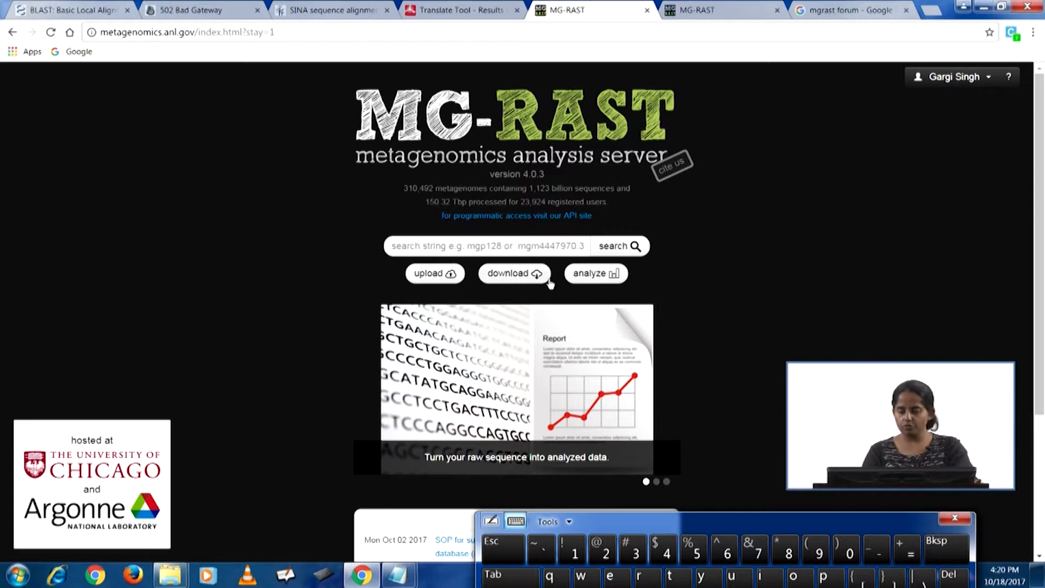
{"action": "left_click", "coordinate": [988, 77]}
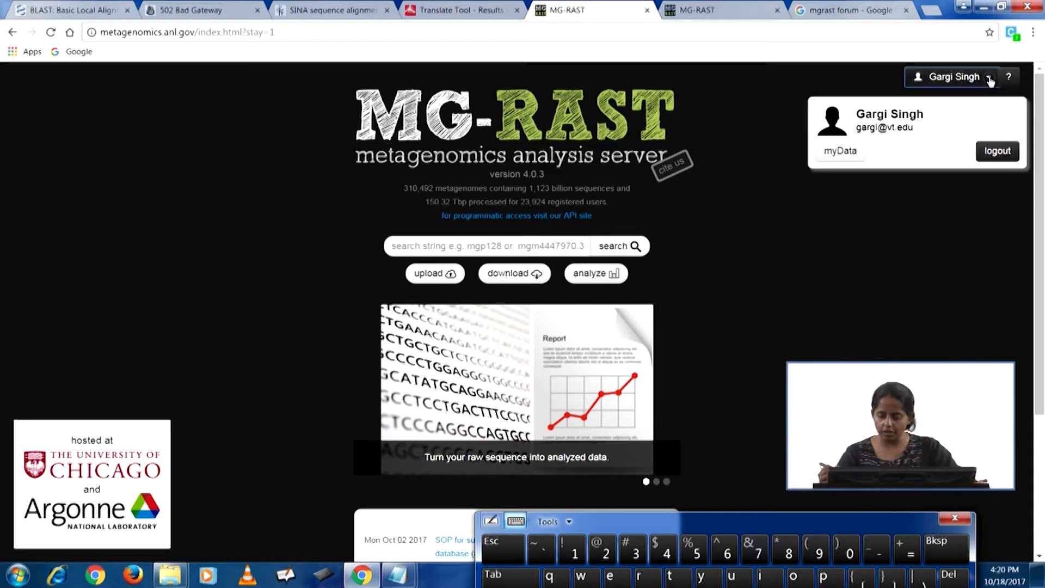
{"action": "left_click", "coordinate": [986, 82]}
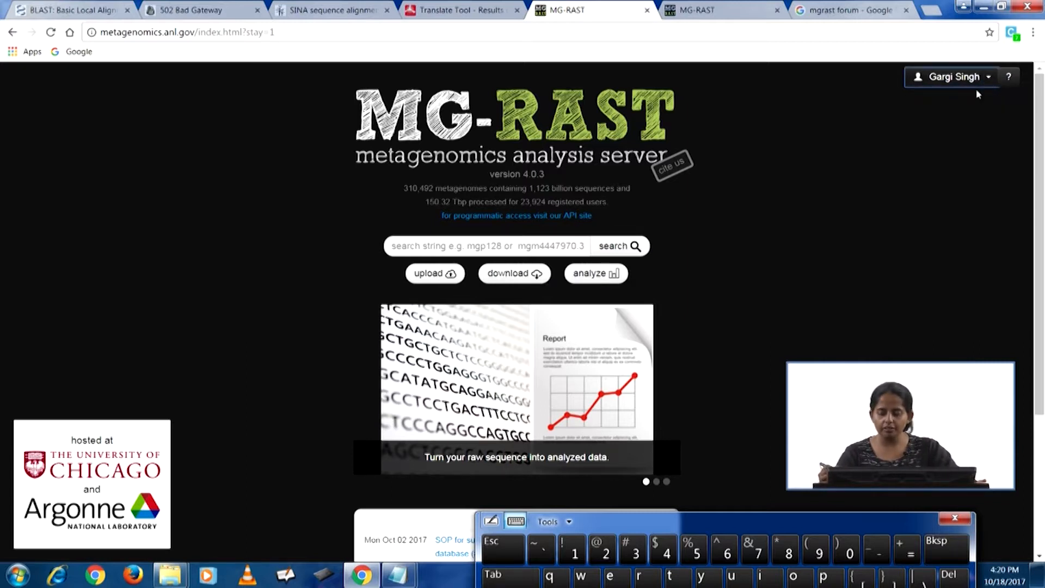
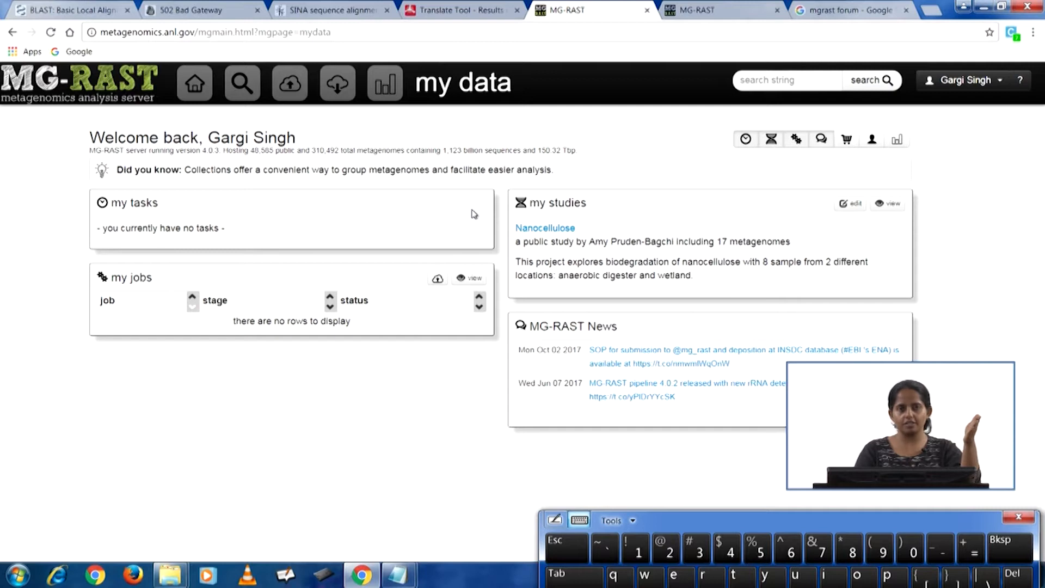
Open the Nanocellulose study from the my data page and open the A12_R1 metagenome from its table.
{"action": "left_click", "coordinate": [553, 226]}
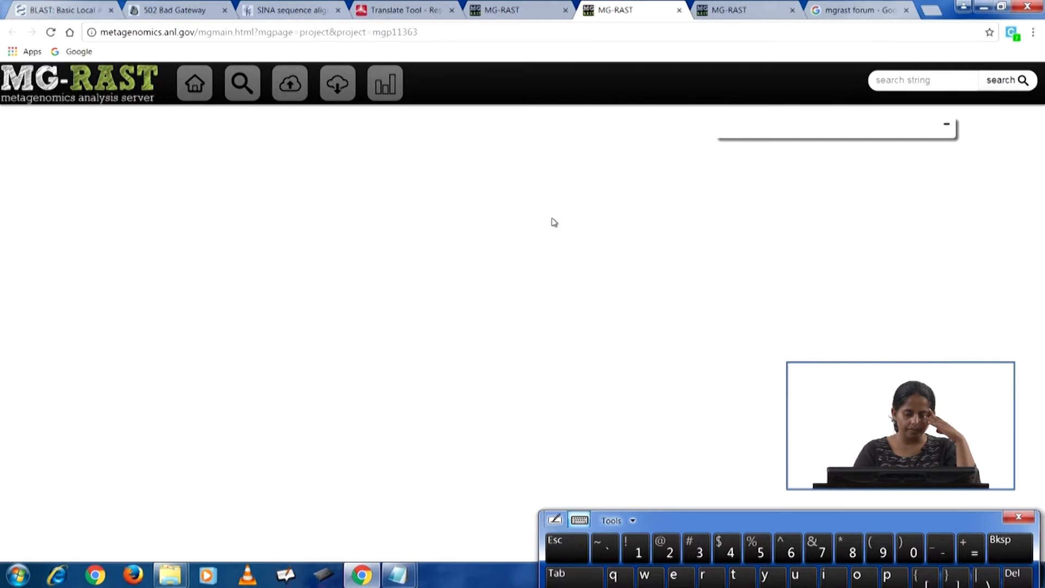
{"action": "key", "text": "ctrl+Page_Up"}
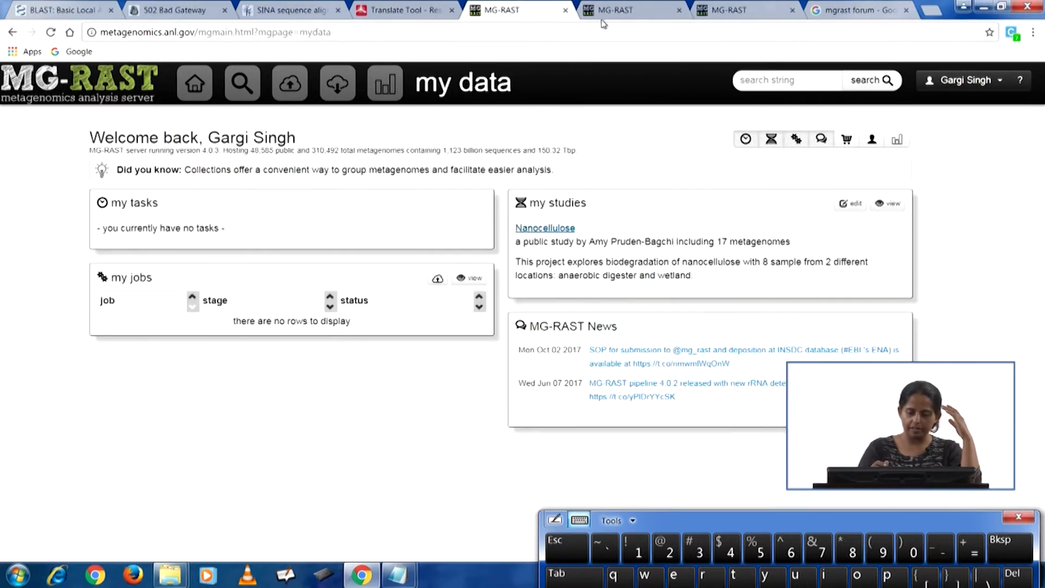
{"action": "left_click", "coordinate": [640, 12]}
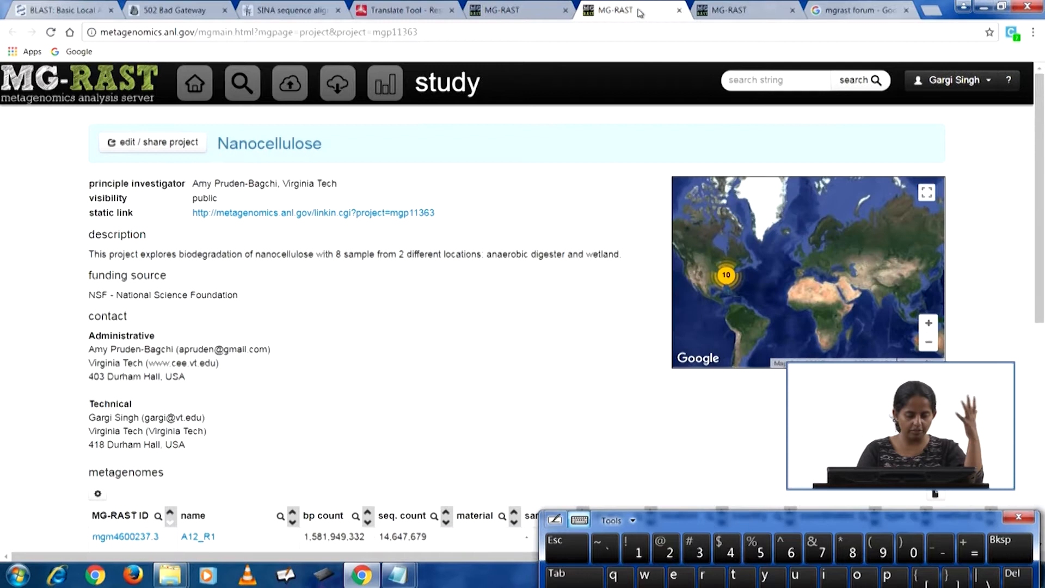
{"action": "scroll", "coordinate": [1026, 438], "scroll_direction": "down", "scroll_amount": 7}
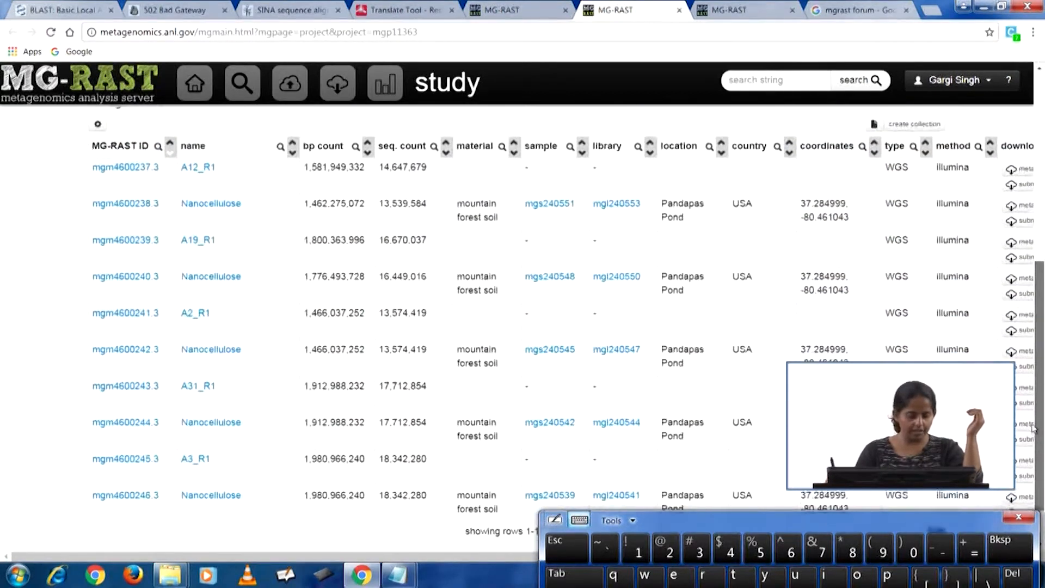
{"action": "scroll", "coordinate": [1026, 438], "scroll_direction": "up", "scroll_amount": 1}
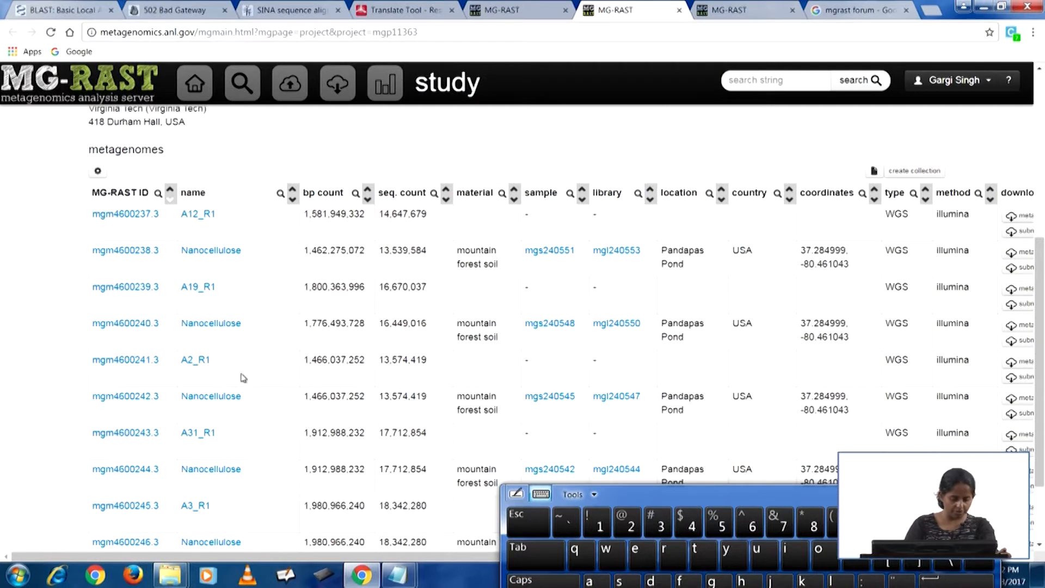
{"action": "left_click", "coordinate": [199, 213]}
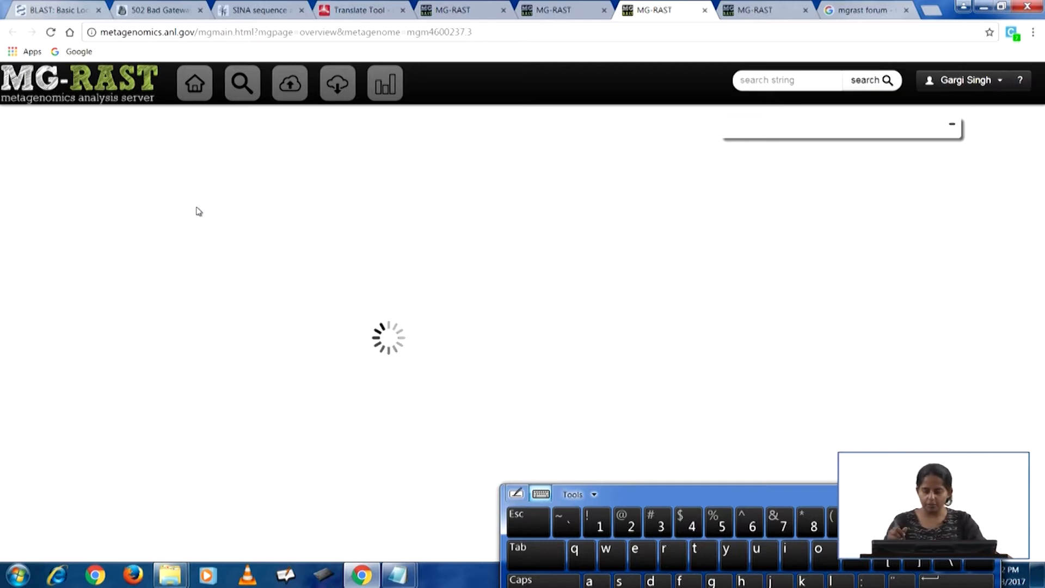
Search the web for QIIME in a new browser tab and open its page.
{"action": "left_click", "coordinate": [860, 13]}
{"action": "left_click_drag", "start_coordinate": [808, 499], "coordinate": [768, 357]}
{"action": "left_click", "coordinate": [925, 16]}
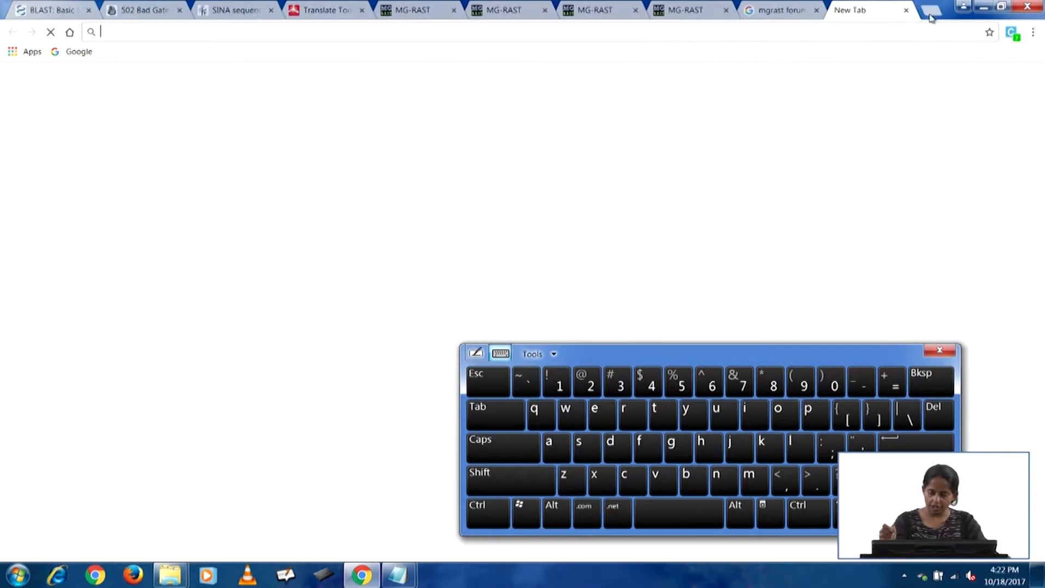
{"action": "left_click", "coordinate": [535, 414]}
{"action": "left_click", "coordinate": [754, 415]}
{"action": "left_click", "coordinate": [754, 414]}
{"action": "left_click", "coordinate": [749, 475]}
{"action": "left_click", "coordinate": [566, 414]}
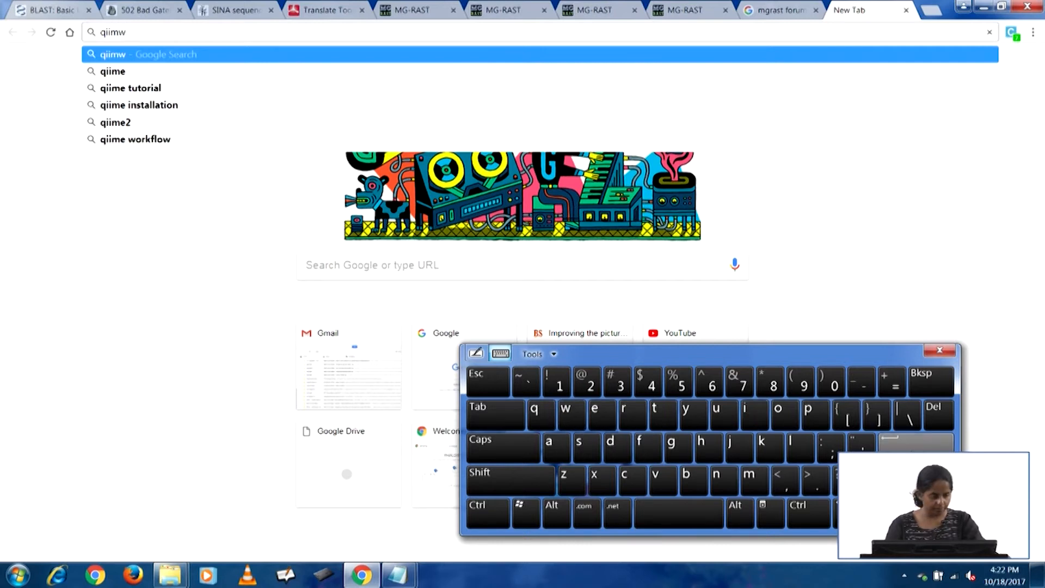
{"action": "left_click", "coordinate": [916, 444]}
{"action": "left_click", "coordinate": [143, 241]}
Search the web for mothur in another new browser tab.
{"action": "left_click", "coordinate": [932, 11]}
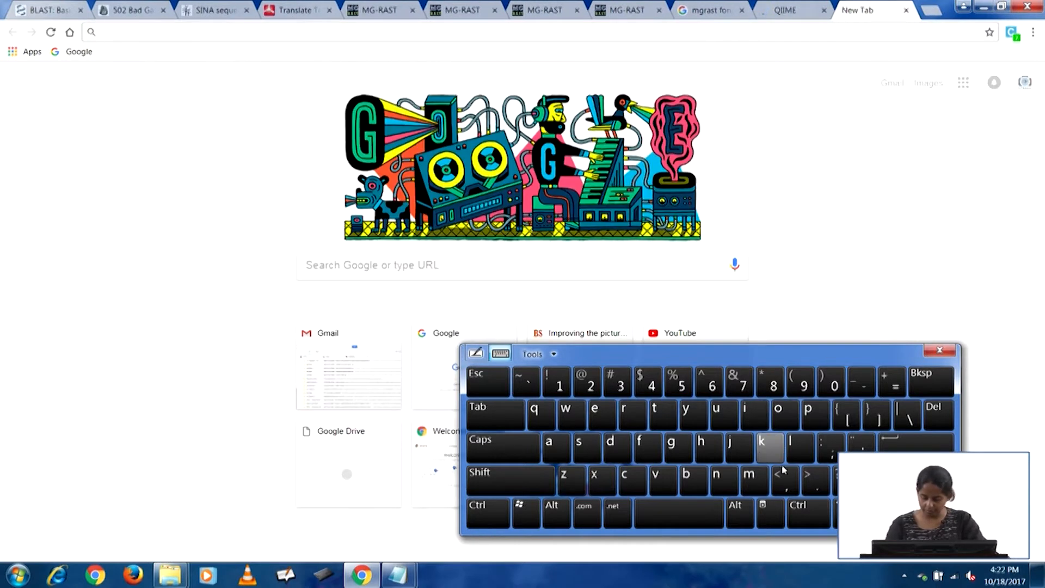
{"action": "left_click", "coordinate": [749, 475]}
{"action": "left_click", "coordinate": [779, 413]}
{"action": "left_click", "coordinate": [655, 413]}
{"action": "left_click", "coordinate": [702, 447]}
{"action": "left_click", "coordinate": [718, 414]}
{"action": "left_click", "coordinate": [625, 416]}
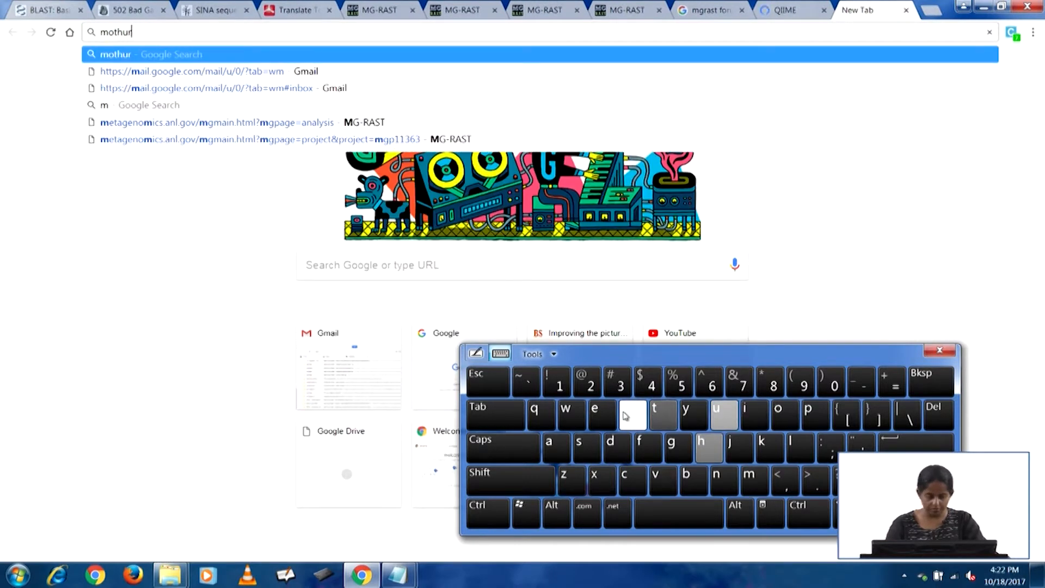
{"action": "left_click", "coordinate": [906, 444]}
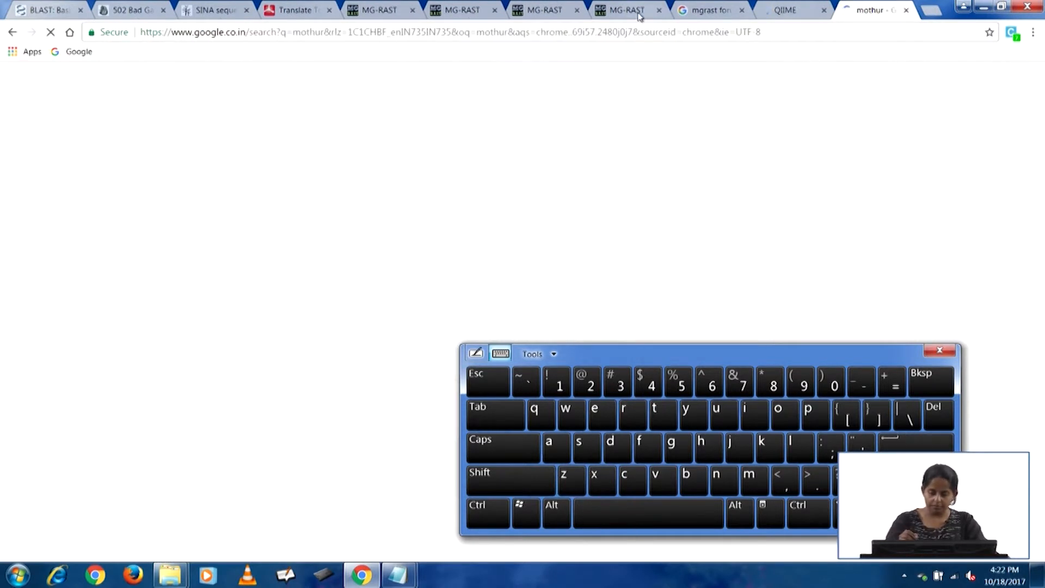
Check the loading of the A12_R1 metagenome overview and bring up the MG-RAST analysis page, uncovering its form.
{"action": "left_click", "coordinate": [640, 16]}
{"action": "left_click", "coordinate": [560, 12]}
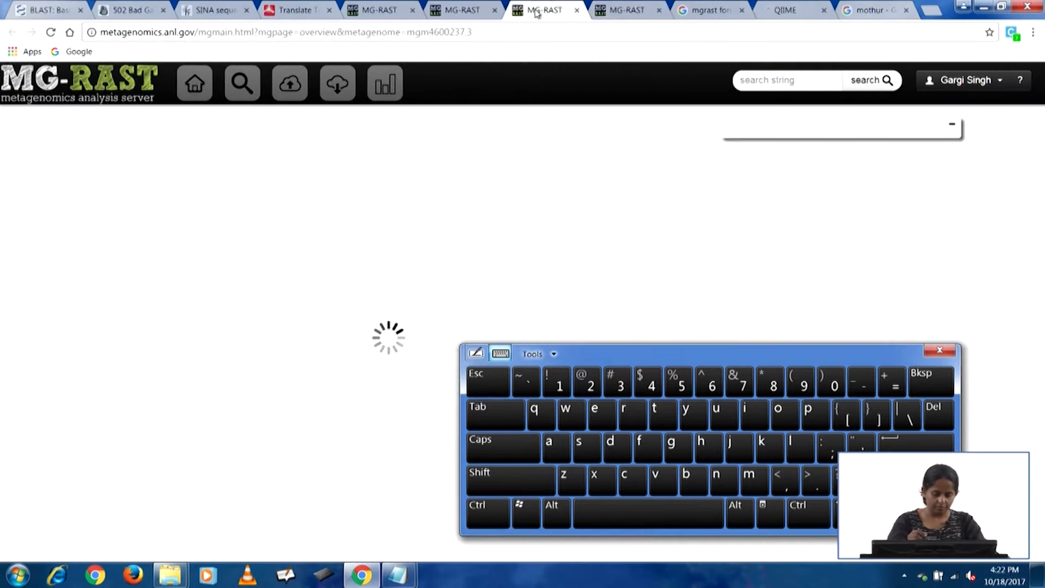
{"action": "left_click", "coordinate": [476, 9]}
{"action": "left_click", "coordinate": [531, 10]}
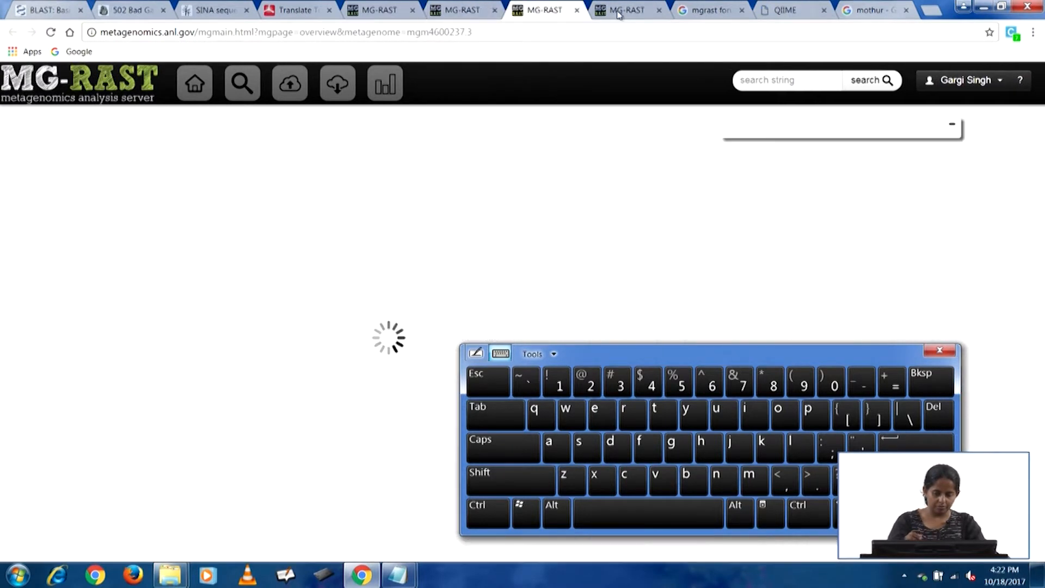
{"action": "left_click", "coordinate": [620, 15]}
{"action": "left_click_drag", "start_coordinate": [687, 363], "coordinate": [830, 329]}
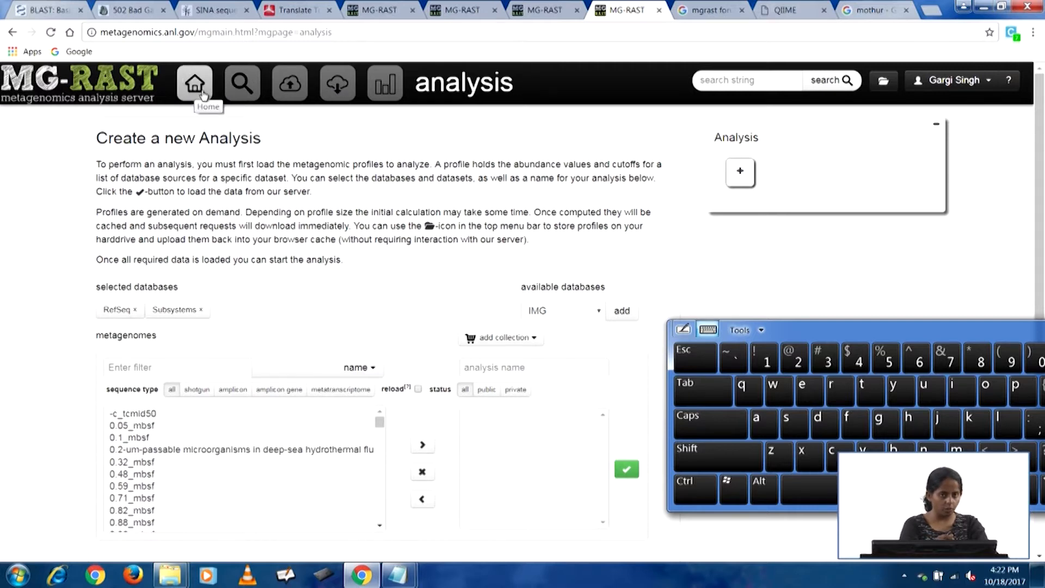
Revisit the Nanocellulose study's metagenomes table and browse the list of available metagenomes on the Create a new Analysis page.
{"action": "left_click", "coordinate": [462, 12]}
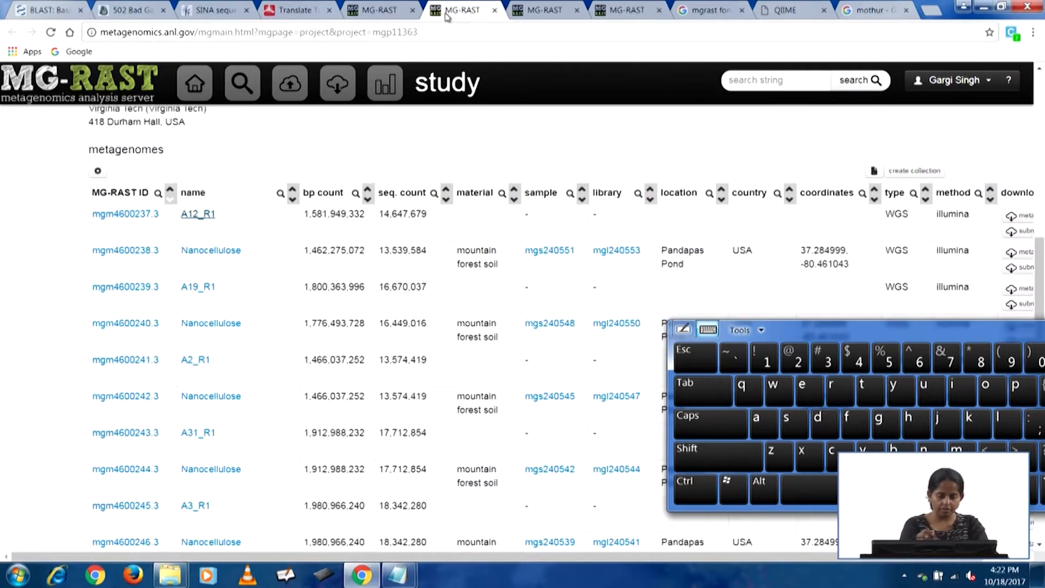
{"action": "left_click", "coordinate": [394, 12]}
{"action": "left_click", "coordinate": [453, 11]}
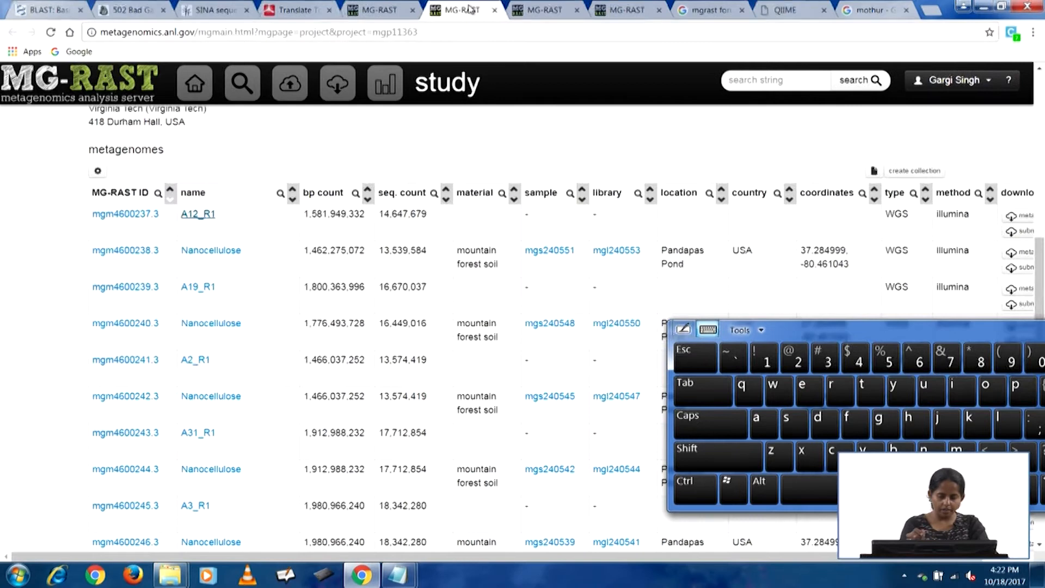
{"action": "left_click", "coordinate": [626, 11]}
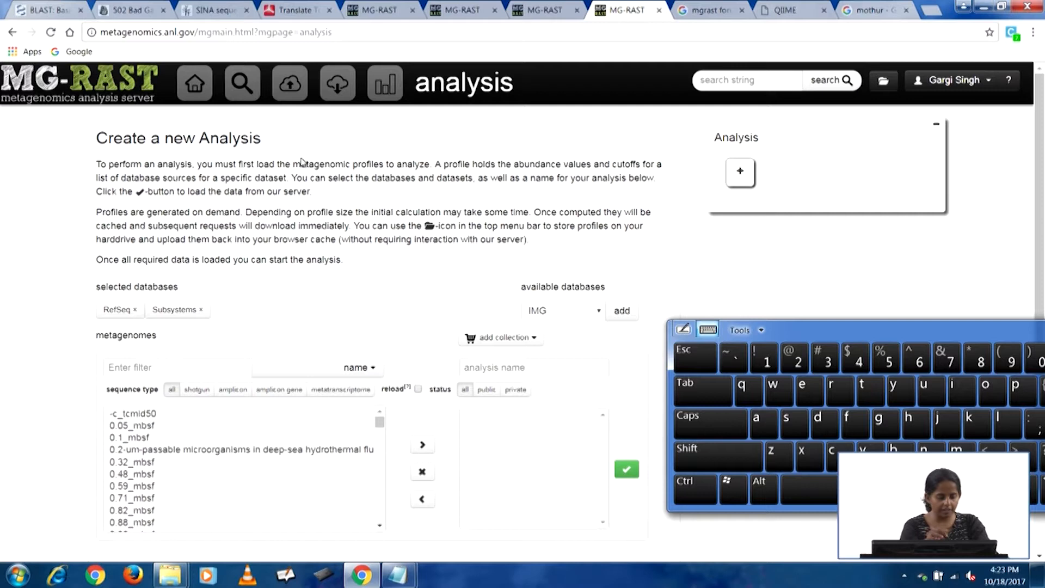
{"action": "left_click_drag", "start_coordinate": [1032, 134], "coordinate": [1035, 167]}
{"action": "left_click_drag", "start_coordinate": [382, 359], "coordinate": [378, 452]}
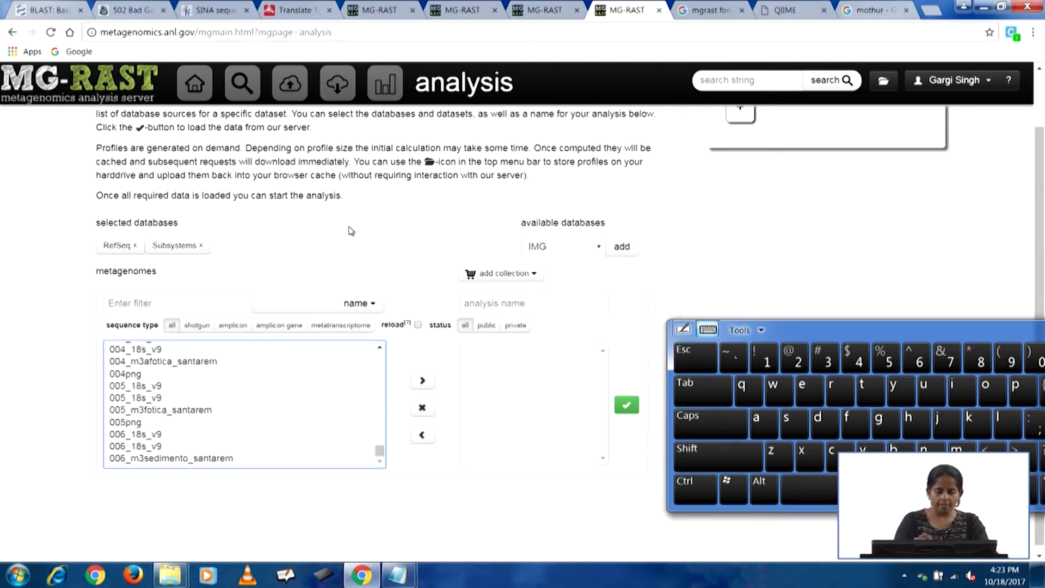
Look up the A12_R1 metagenome name in the Nanocellulose study's metagenomes table and return to the analysis form.
{"action": "left_click", "coordinate": [552, 10]}
{"action": "left_click", "coordinate": [478, 12]}
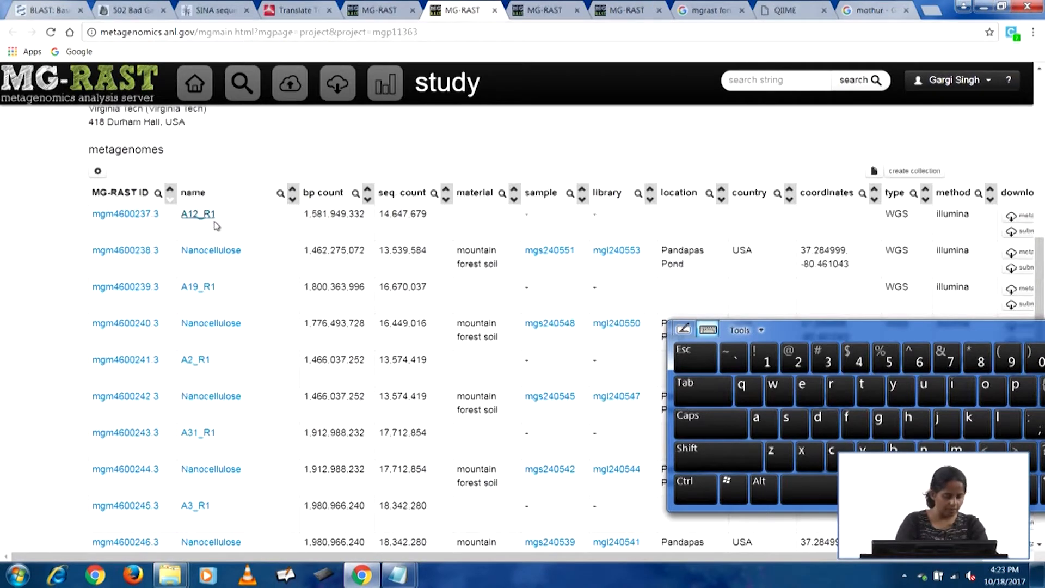
{"action": "left_click", "coordinate": [622, 12]}
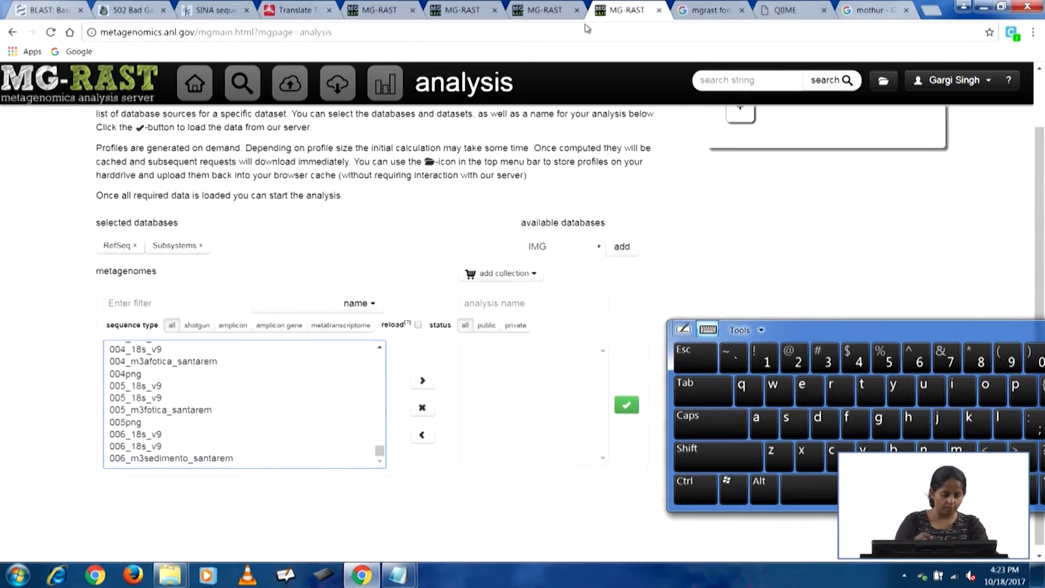
Filter the available metagenomes by the name A12_R1.
{"action": "left_click", "coordinate": [226, 306]}
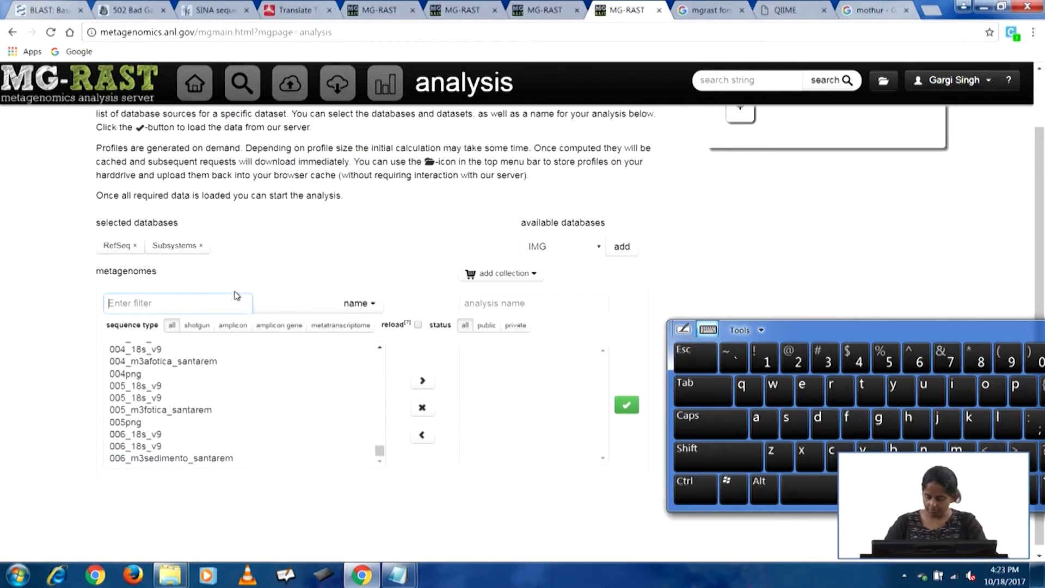
{"action": "key", "text": "Caps_Lock"}
{"action": "type", "text": "A12"}
{"action": "left_click_drag", "start_coordinate": [875, 329], "coordinate": [654, 328]}
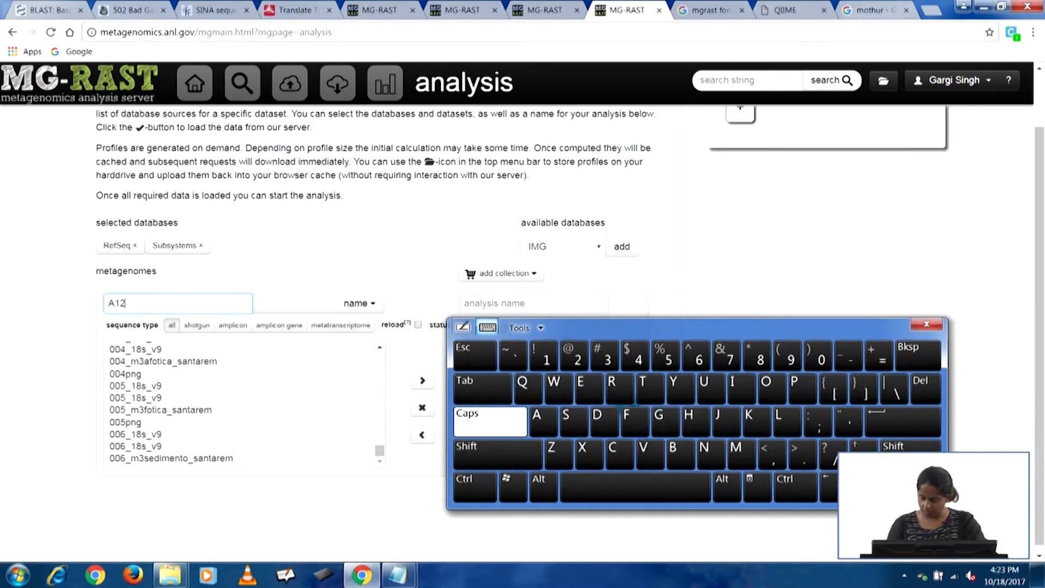
{"action": "key", "text": "shift"}
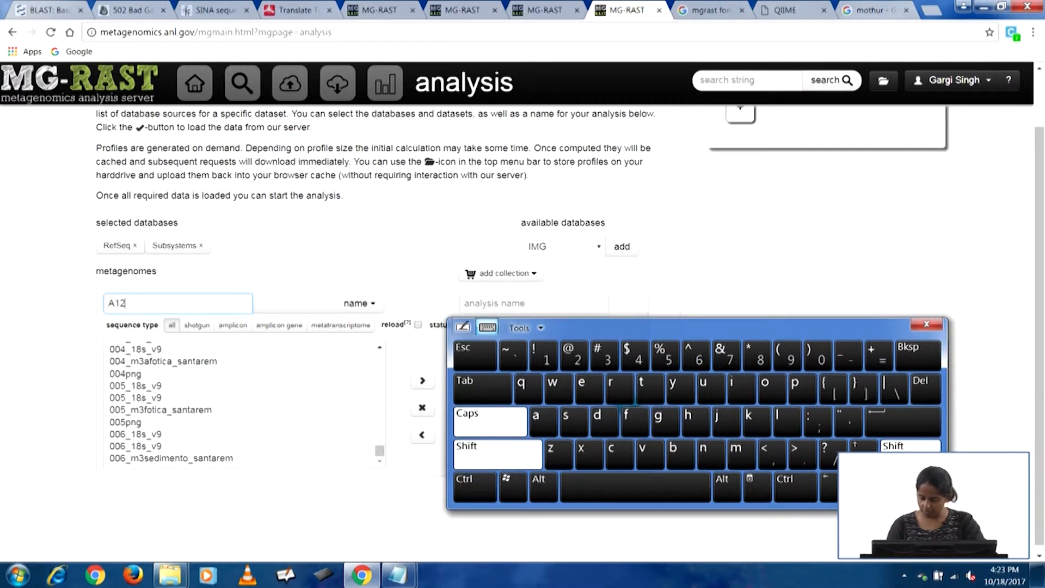
{"action": "type", "text": "-"}
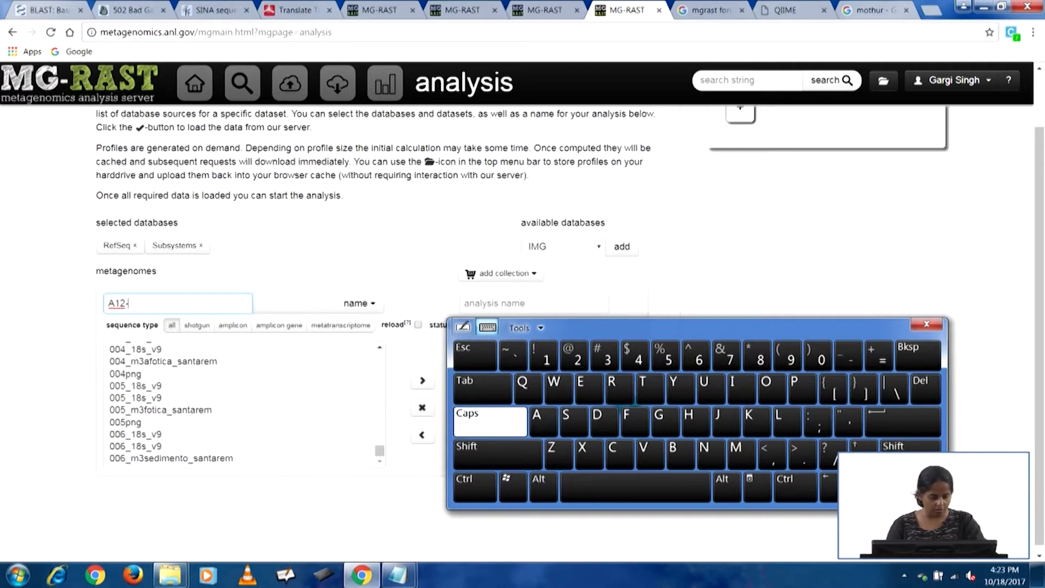
{"action": "left_click", "coordinate": [918, 354]}
{"action": "left_click", "coordinate": [490, 454]}
{"action": "left_click", "coordinate": [848, 357]}
{"action": "left_click", "coordinate": [612, 388]}
{"action": "left_click", "coordinate": [544, 355]}
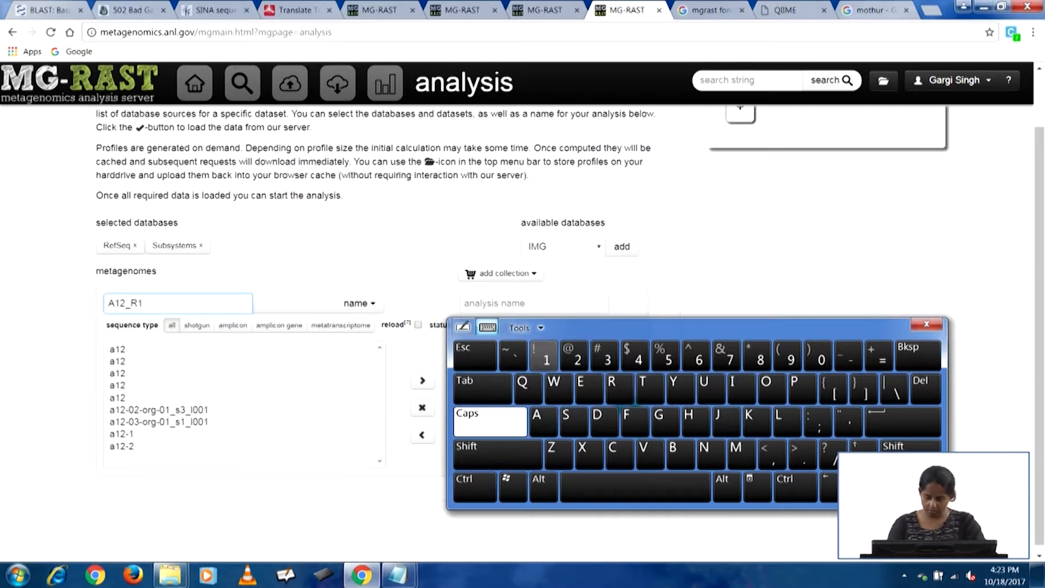
{"action": "left_click", "coordinate": [902, 422]}
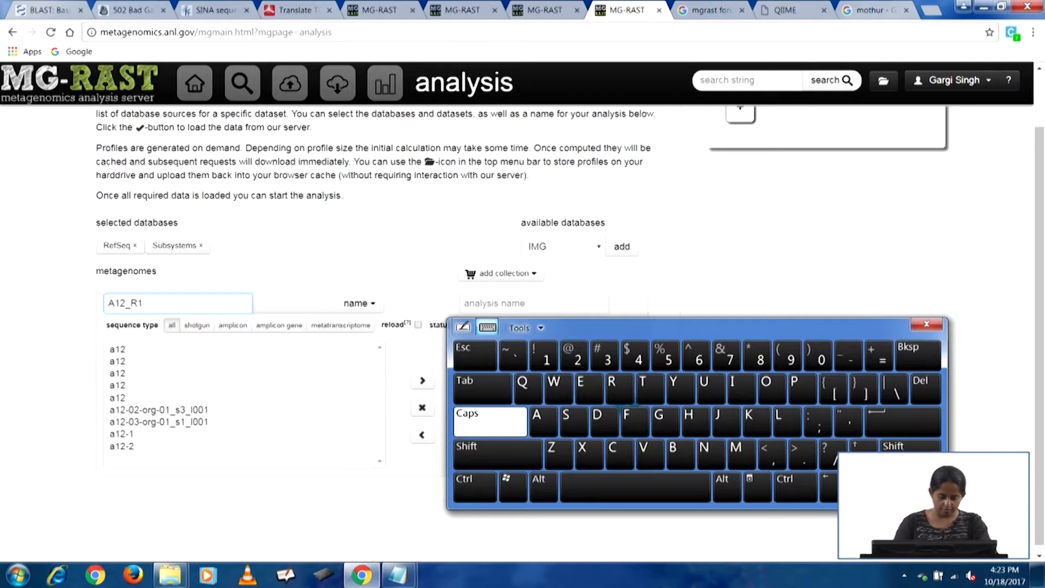
{"action": "left_click", "coordinate": [903, 422]}
Remove the duplicate A12_R1 name filter and add the a12_r1 metagenome to the analysis selection.
{"action": "left_click", "coordinate": [490, 422]}
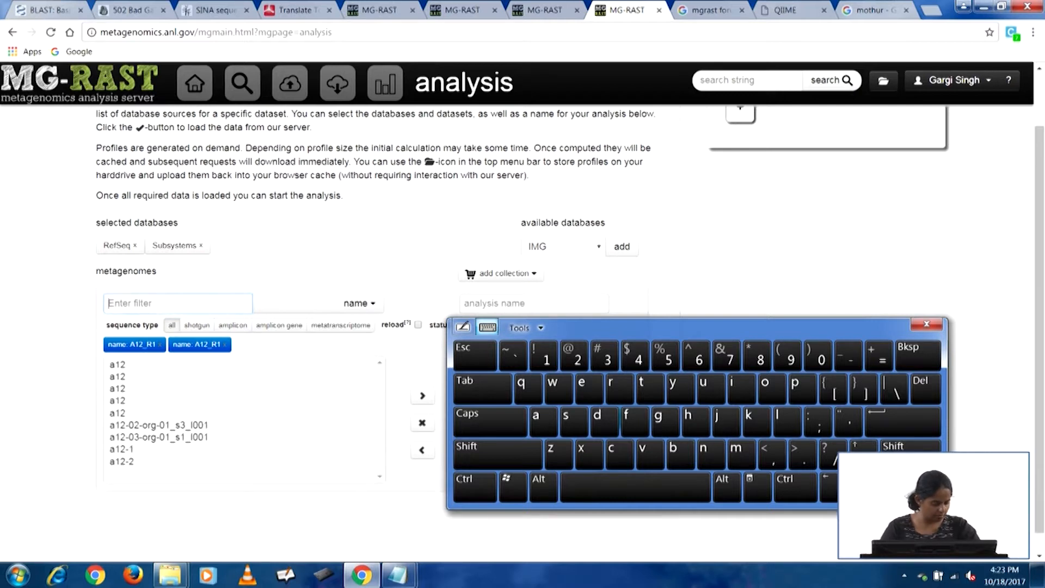
{"action": "left_click", "coordinate": [224, 344]}
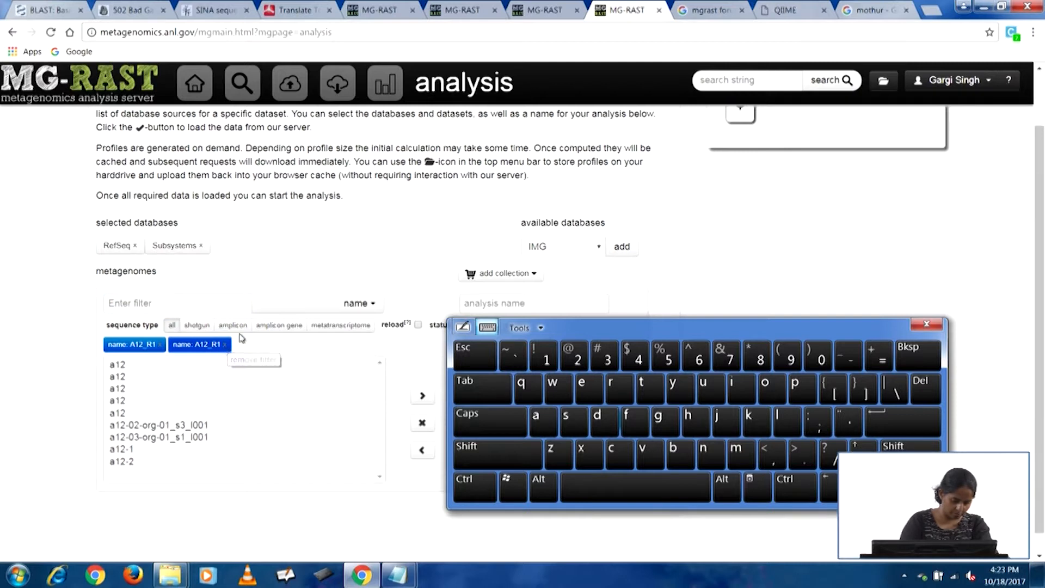
{"action": "left_click_drag", "start_coordinate": [607, 328], "coordinate": [720, 317]}
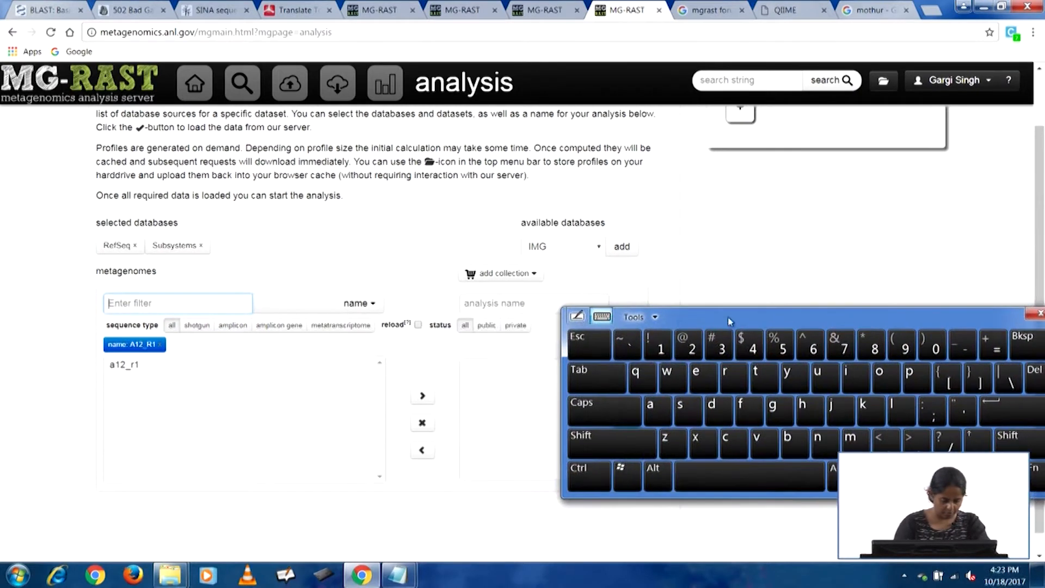
{"action": "left_click", "coordinate": [141, 368]}
{"action": "left_click", "coordinate": [424, 395]}
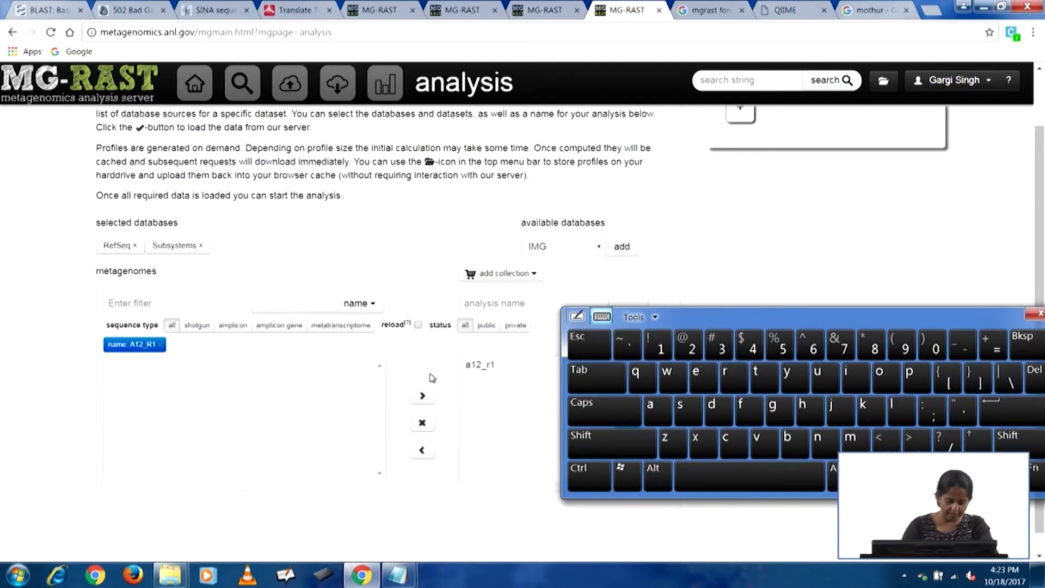
Filter the available metagenomes by the name nanocellulose as well and add the first nanocellulose entry to the analysis selection.
{"action": "left_click", "coordinate": [190, 297]}
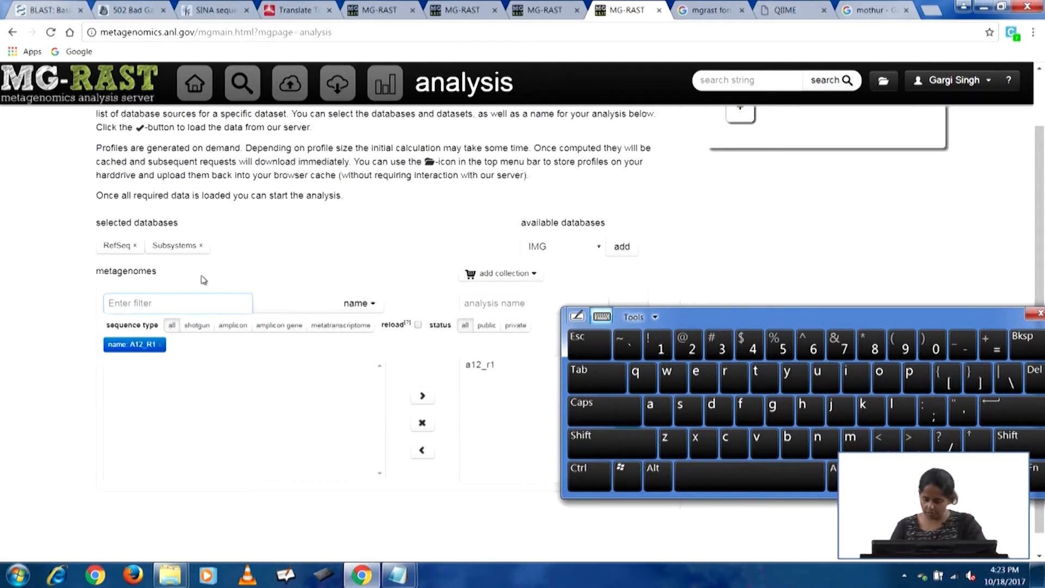
{"action": "type", "text": "nano"}
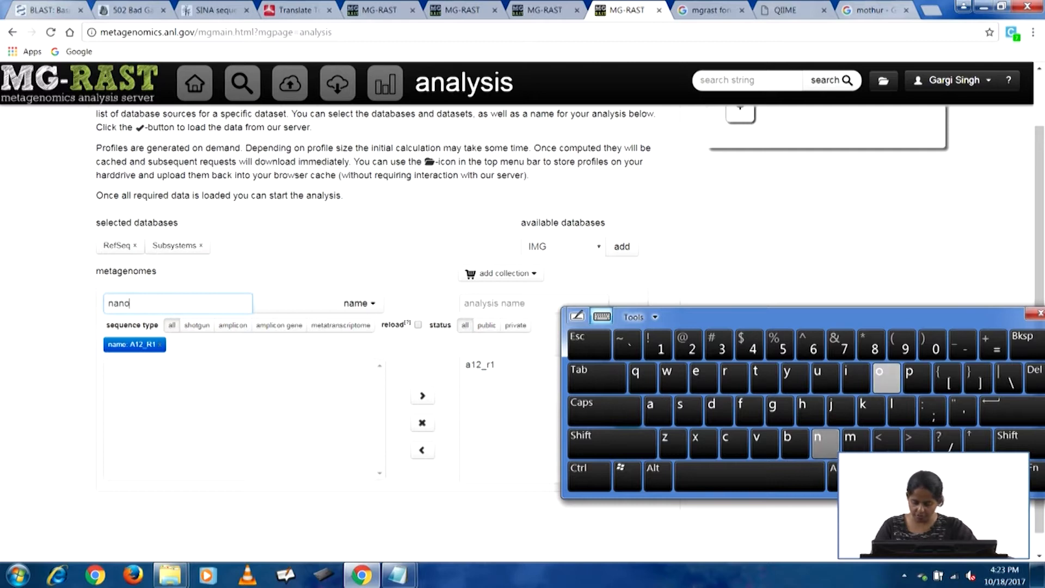
{"action": "type", "text": "cell"}
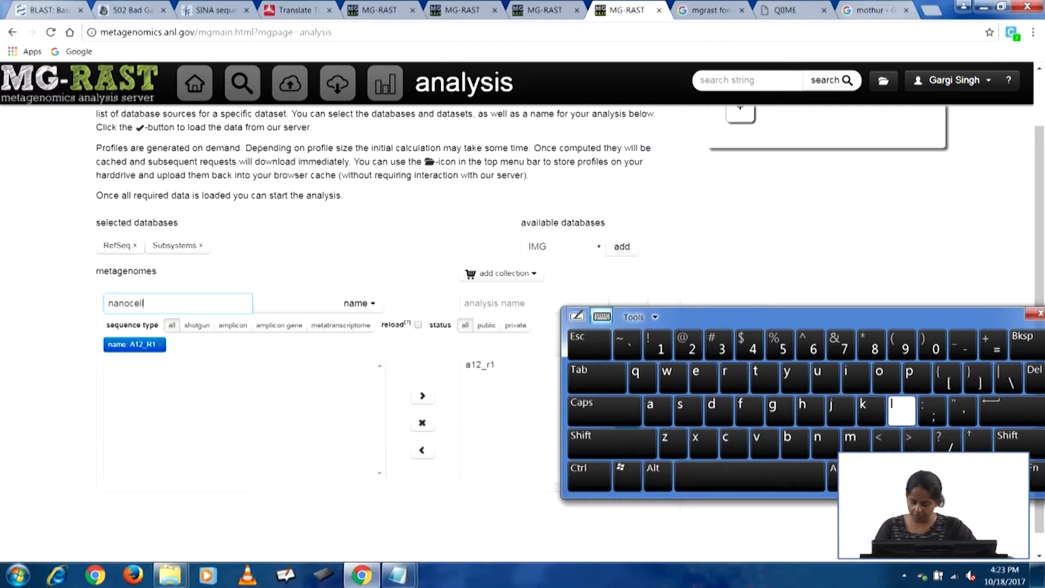
{"action": "type", "text": "ulose"}
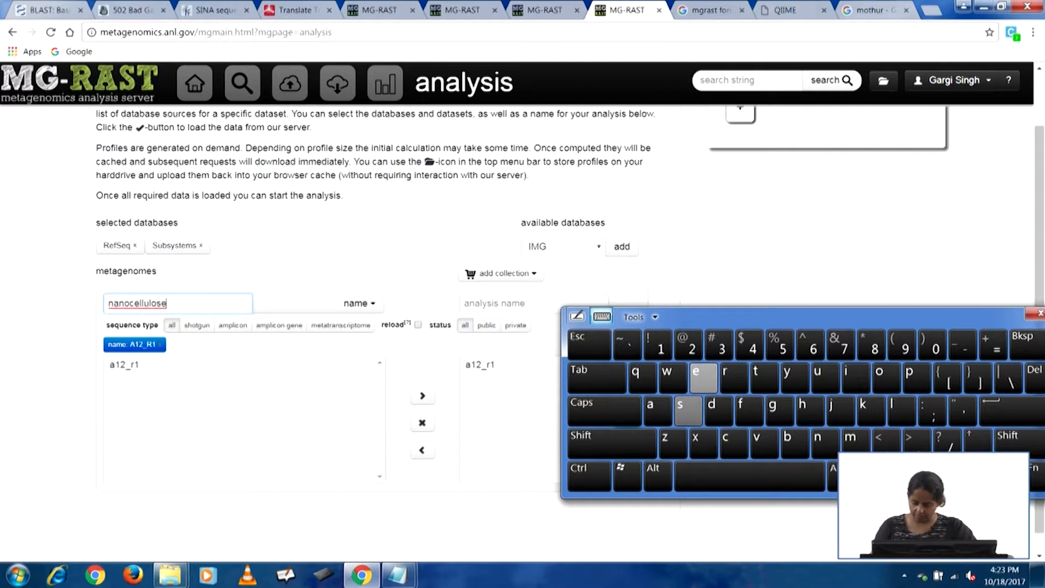
{"action": "key", "text": "Return"}
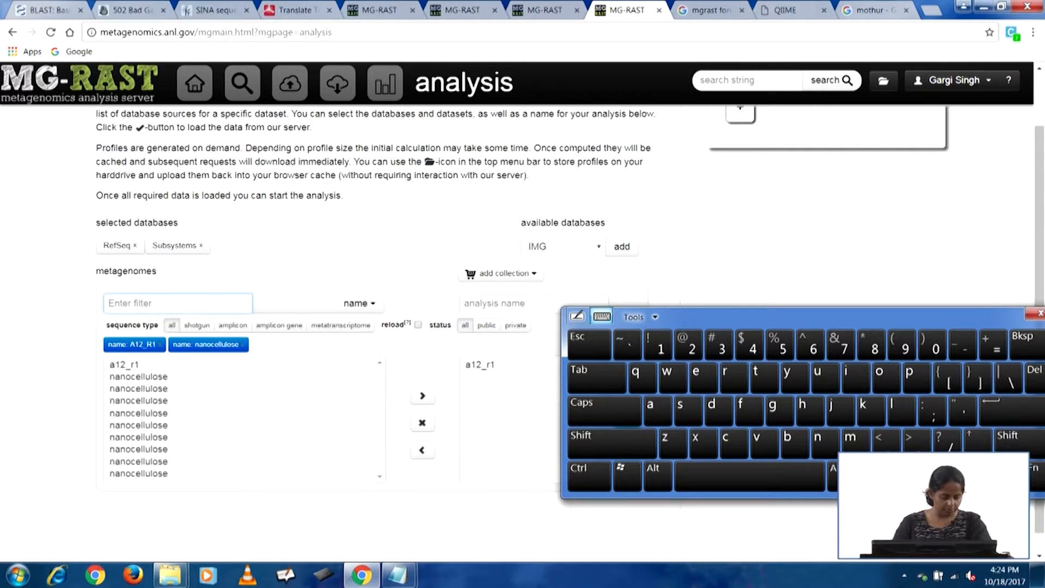
{"action": "left_click", "coordinate": [162, 380]}
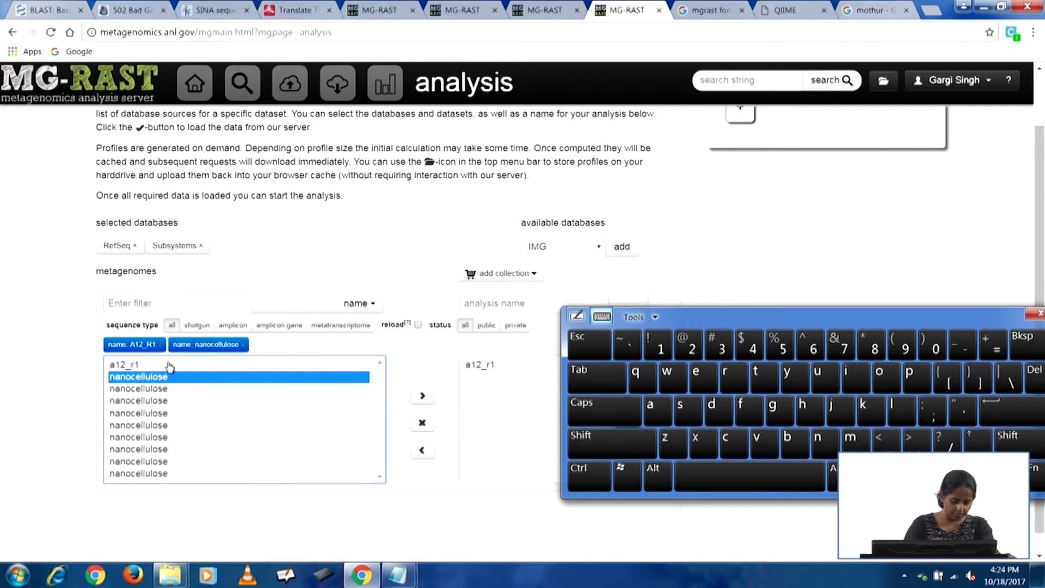
{"action": "left_click", "coordinate": [422, 395]}
Load the RefSeq and Subsystems data for the selected a12_r1 and nanocellulose metagenomes, moving the on-screen keyboard out of the way.
{"action": "left_click_drag", "start_coordinate": [974, 321], "coordinate": [850, 537]}
{"action": "left_click", "coordinate": [627, 422]}
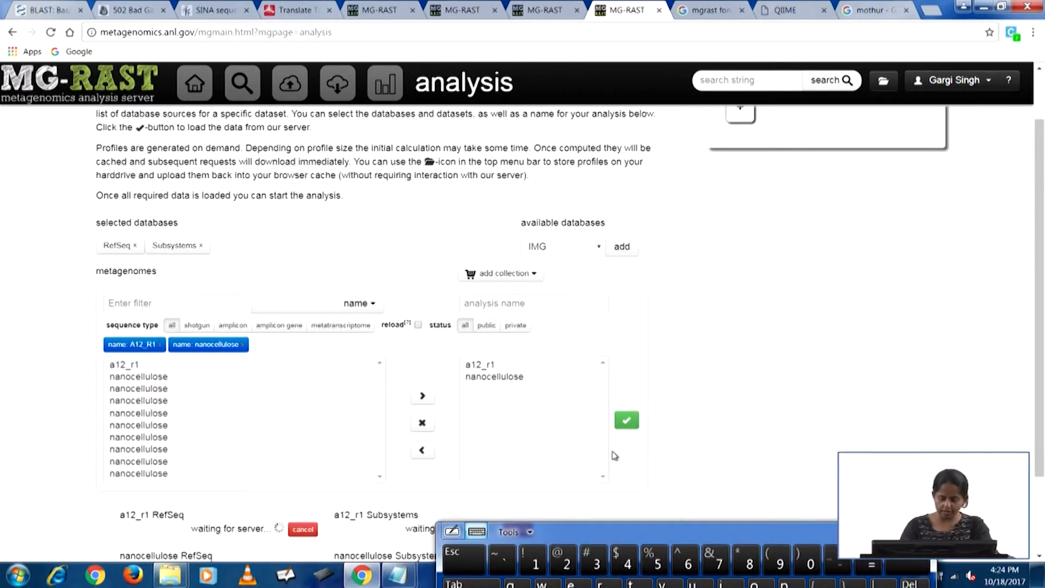
{"action": "scroll", "coordinate": [1013, 300], "scroll_direction": "down", "scroll_amount": 2}
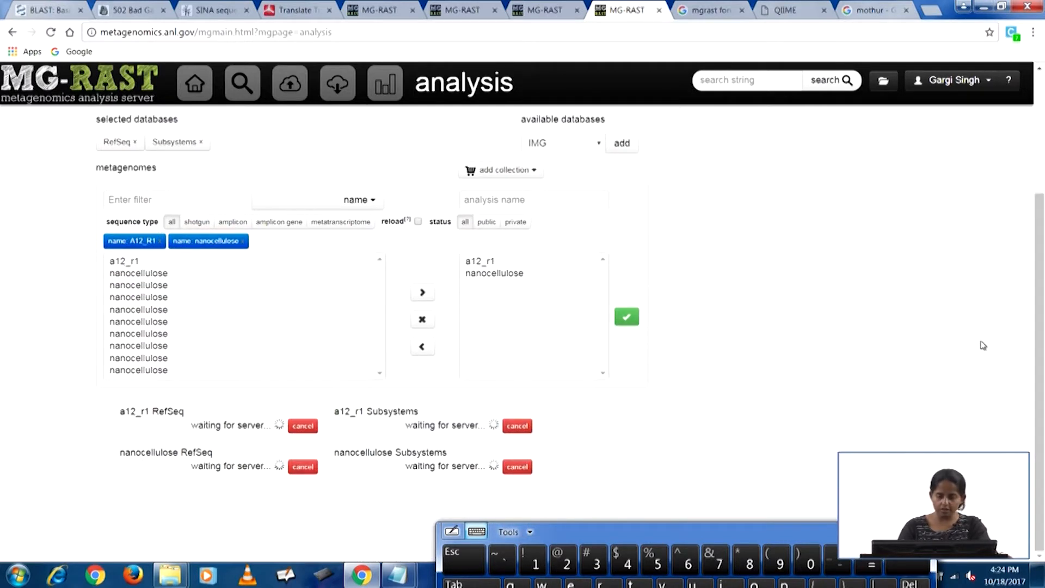
Look through the open A12_R1 overview, SINA job and BLAST pages, closing the 502 Bad Gateway tab.
{"action": "left_click", "coordinate": [543, 12]}
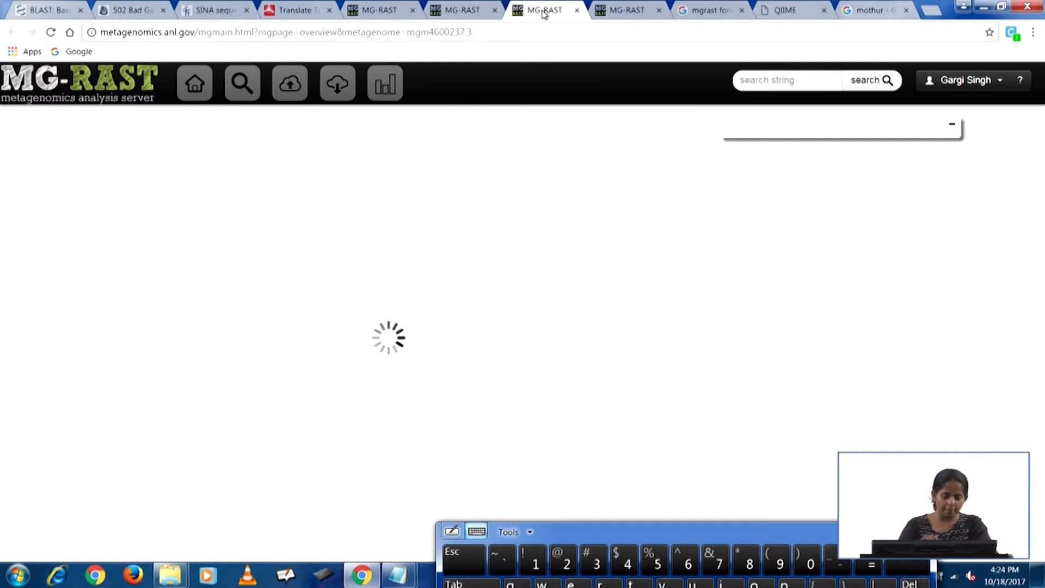
{"action": "left_click", "coordinate": [301, 14]}
{"action": "left_click", "coordinate": [218, 10]}
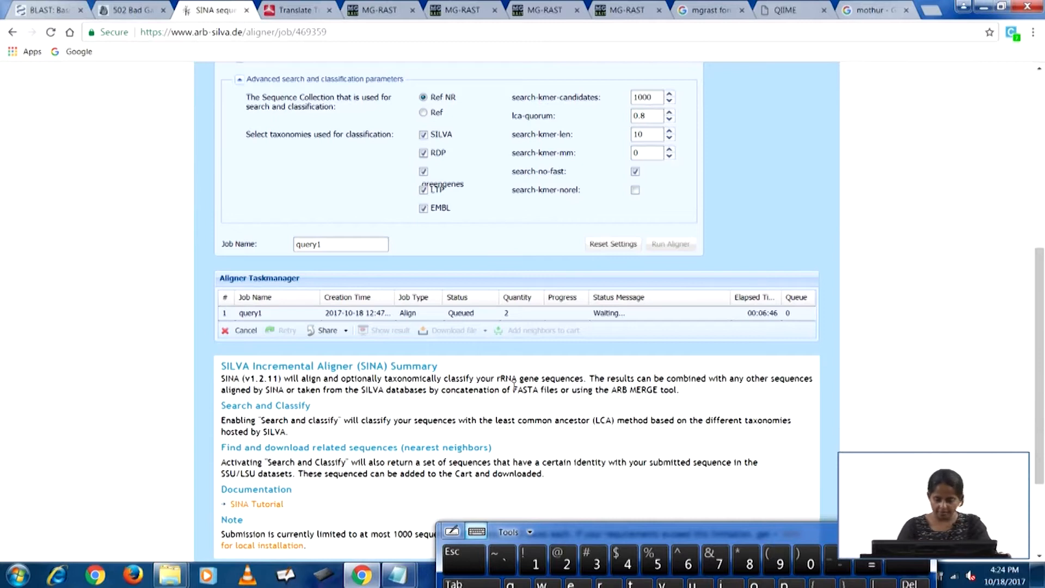
{"action": "left_click", "coordinate": [143, 17]}
{"action": "left_click", "coordinate": [164, 10]}
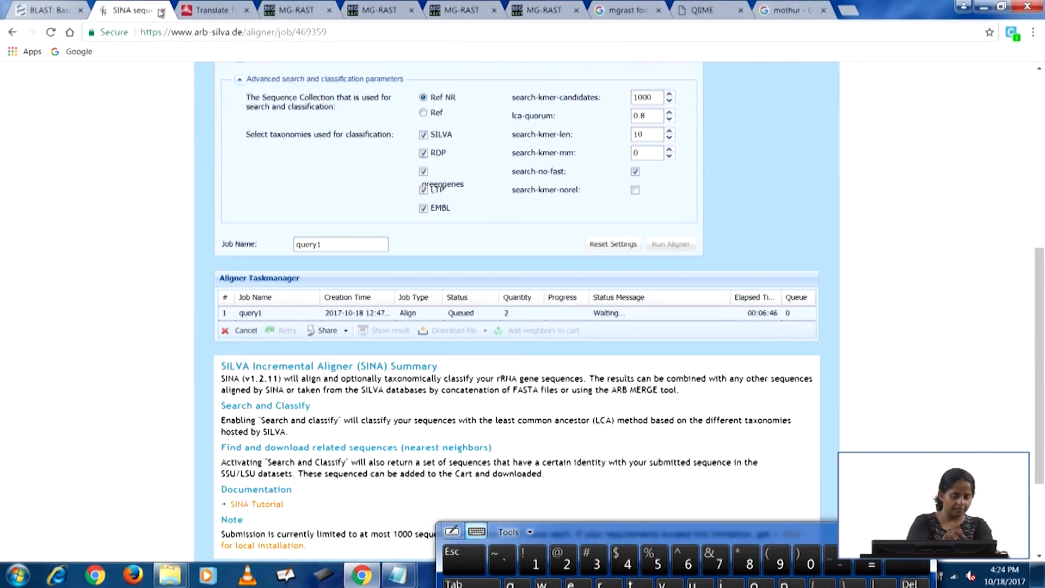
{"action": "left_click", "coordinate": [68, 10]}
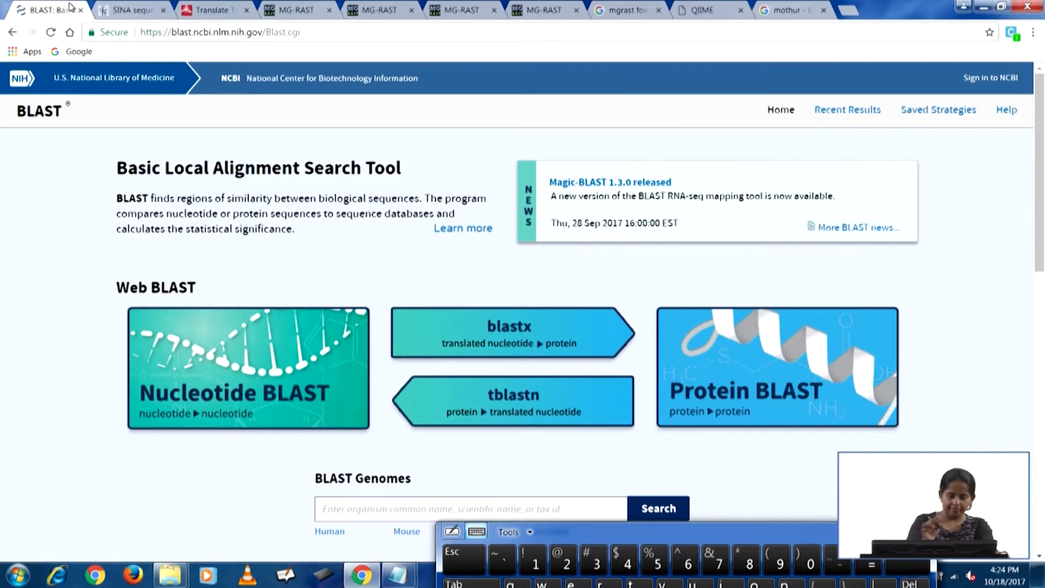
Close the MG-RAST my data tab and open the Nanocellulose metagenome mgm4600238.3 from the study's metagenomes table.
{"action": "left_click", "coordinate": [472, 12]}
{"action": "left_click", "coordinate": [547, 13]}
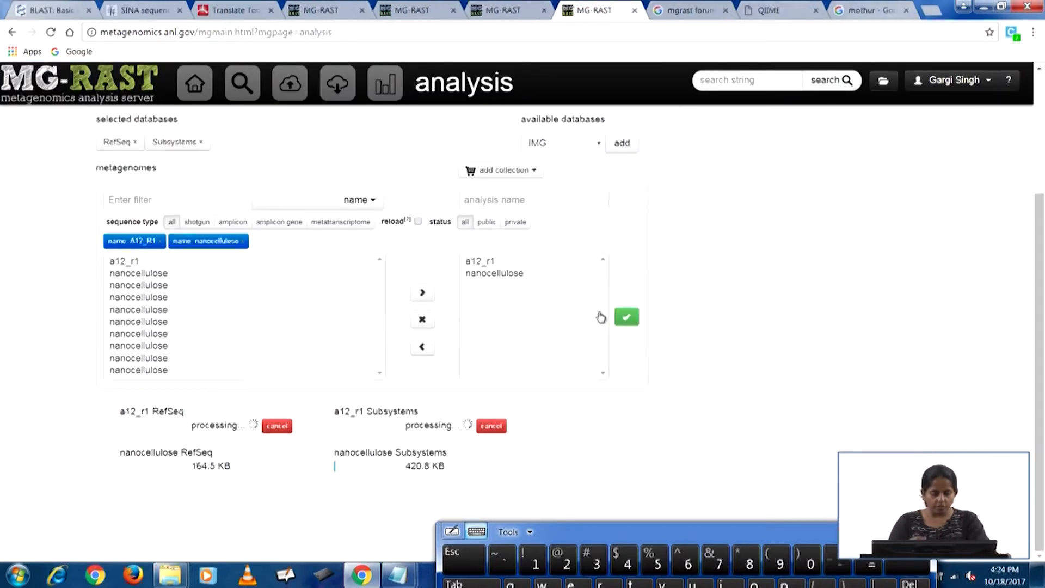
{"action": "left_click", "coordinate": [422, 12]}
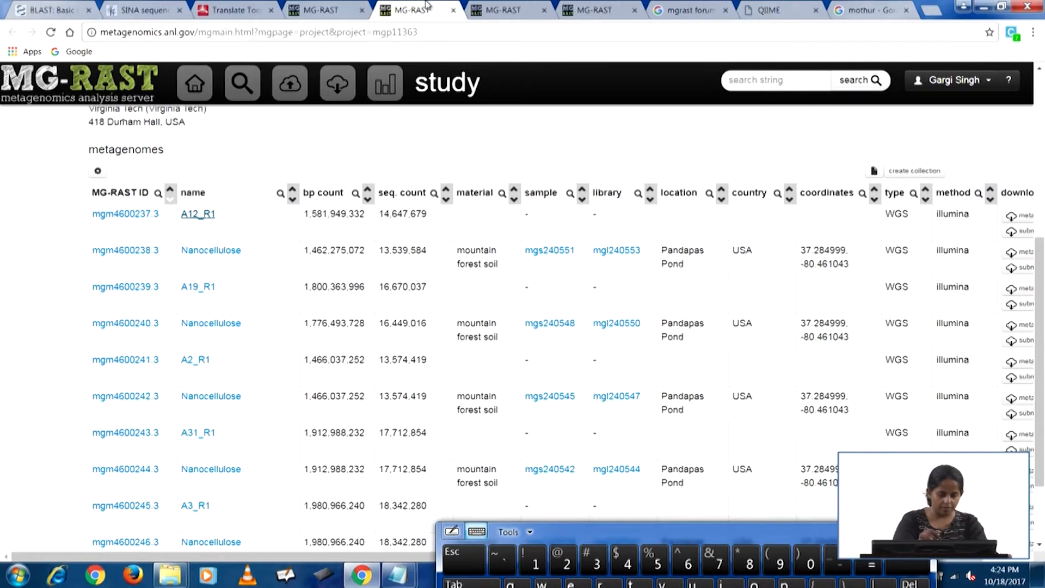
{"action": "left_click", "coordinate": [503, 11]}
{"action": "left_click", "coordinate": [430, 10]}
{"action": "left_click", "coordinate": [335, 10]}
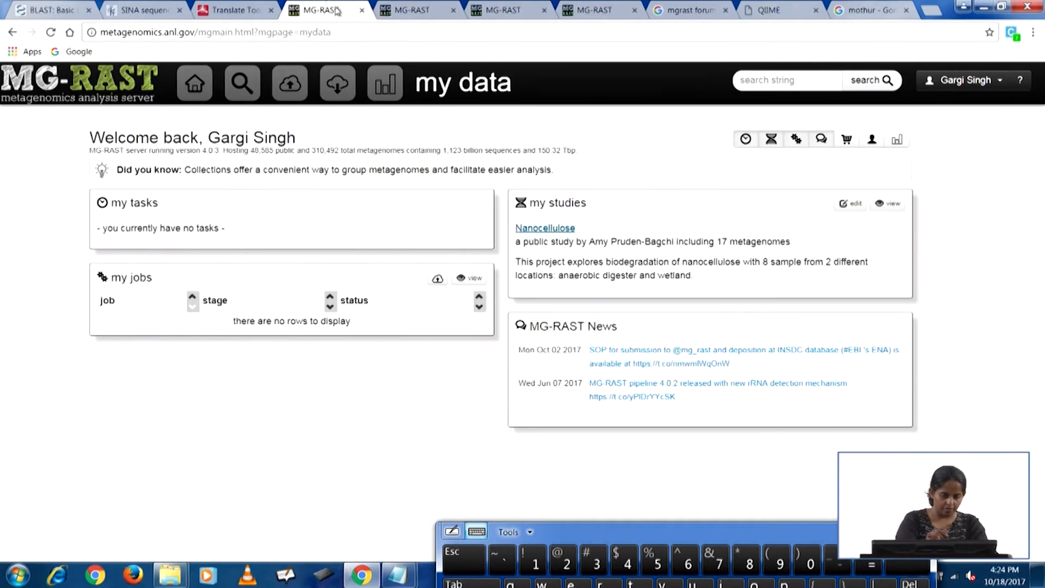
{"action": "left_click", "coordinate": [362, 10]}
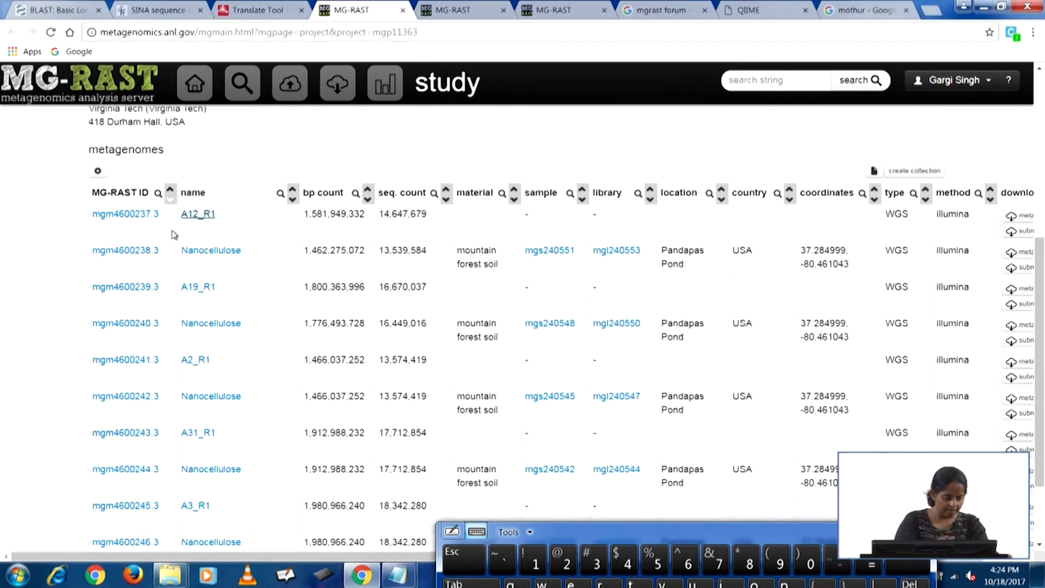
{"action": "left_click", "coordinate": [235, 252]}
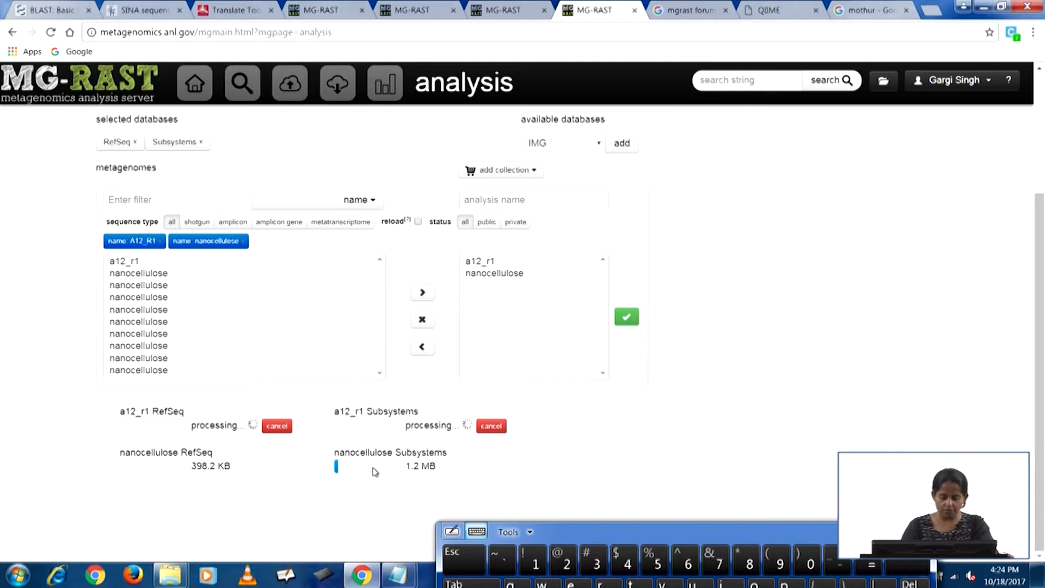
Check the loading of the A12_R1 overview and the analysis data, and close the analysis tab.
{"action": "left_click", "coordinate": [516, 8]}
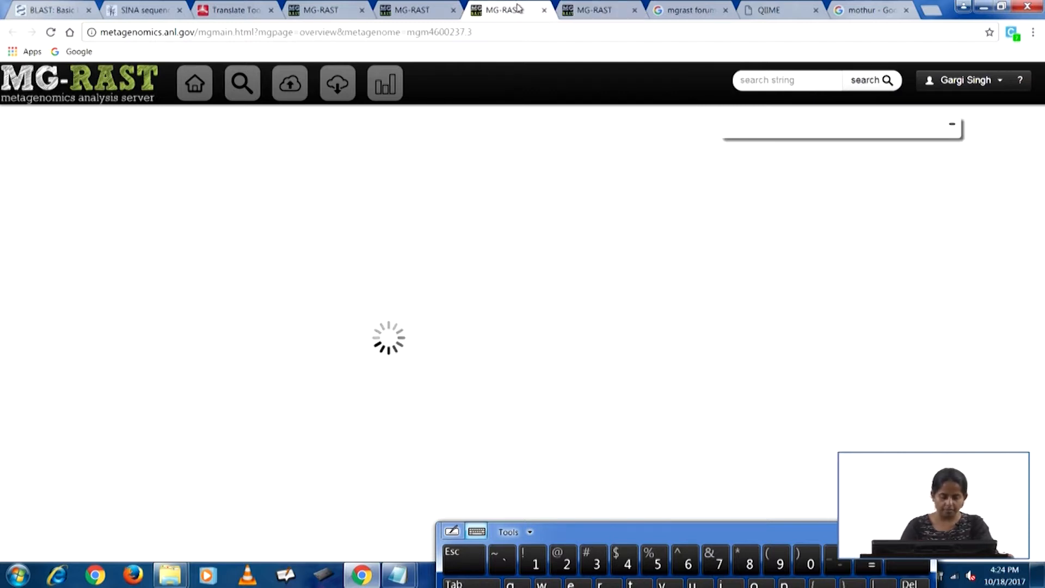
{"action": "left_click", "coordinate": [601, 12]}
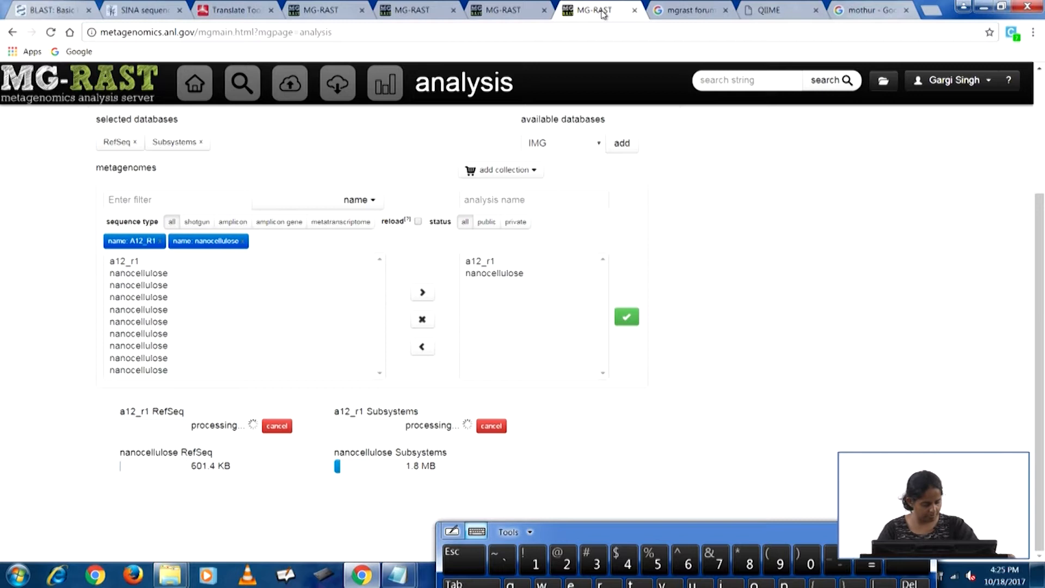
{"action": "left_click", "coordinate": [634, 9]}
Examine the material, location and country of the Nanocellulose metagenome mgm4600238.3 in the study's table, highlighting each value.
{"action": "left_click_drag", "start_coordinate": [1041, 231], "coordinate": [1041, 258]}
{"action": "left_click_drag", "start_coordinate": [969, 557], "coordinate": [1008, 557]}
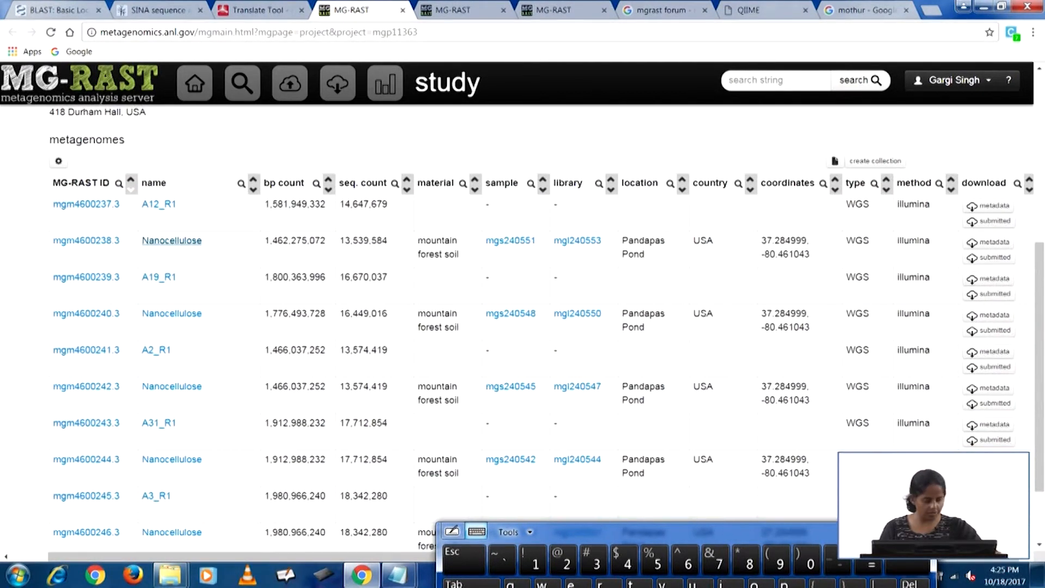
{"action": "left_click_drag", "start_coordinate": [778, 525], "coordinate": [825, 545]}
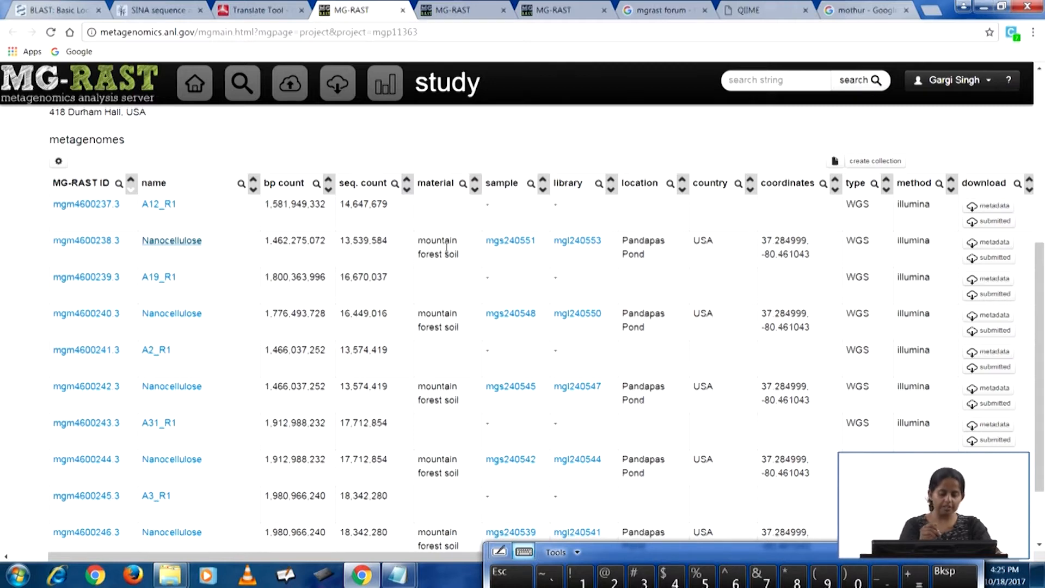
{"action": "left_click_drag", "start_coordinate": [458, 256], "coordinate": [430, 221]}
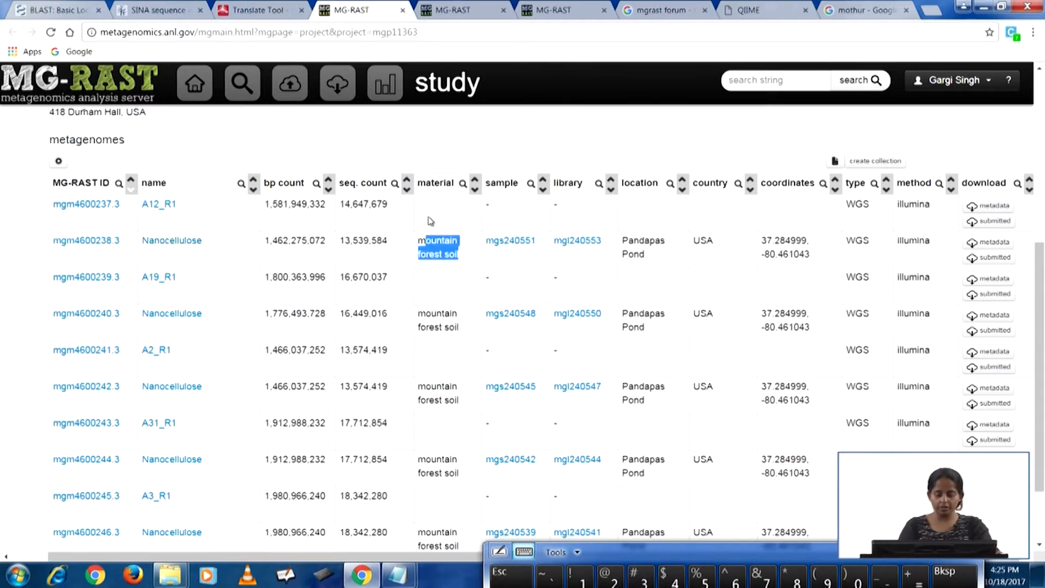
{"action": "left_click_drag", "start_coordinate": [650, 265], "coordinate": [623, 241]}
{"action": "left_click_drag", "start_coordinate": [721, 255], "coordinate": [695, 245]}
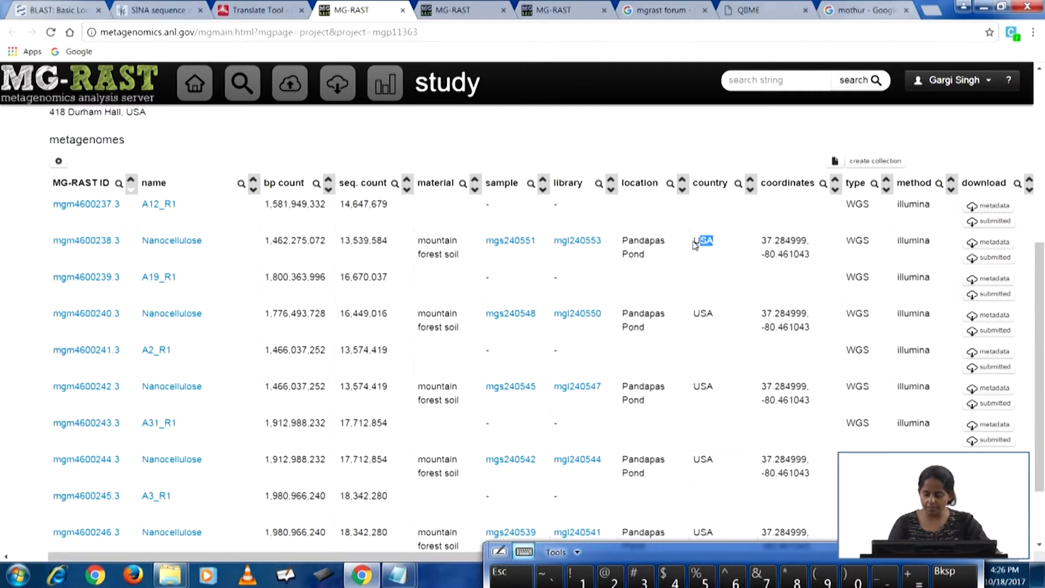
Examine the coordinates, sequence type and sequencing method of the Nanocellulose metagenome mgm4600238.3 in the study's table, highlighting each value.
{"action": "left_click_drag", "start_coordinate": [811, 259], "coordinate": [761, 237]}
{"action": "left_click_drag", "start_coordinate": [871, 246], "coordinate": [825, 252]}
{"action": "left_click_drag", "start_coordinate": [939, 245], "coordinate": [897, 241]}
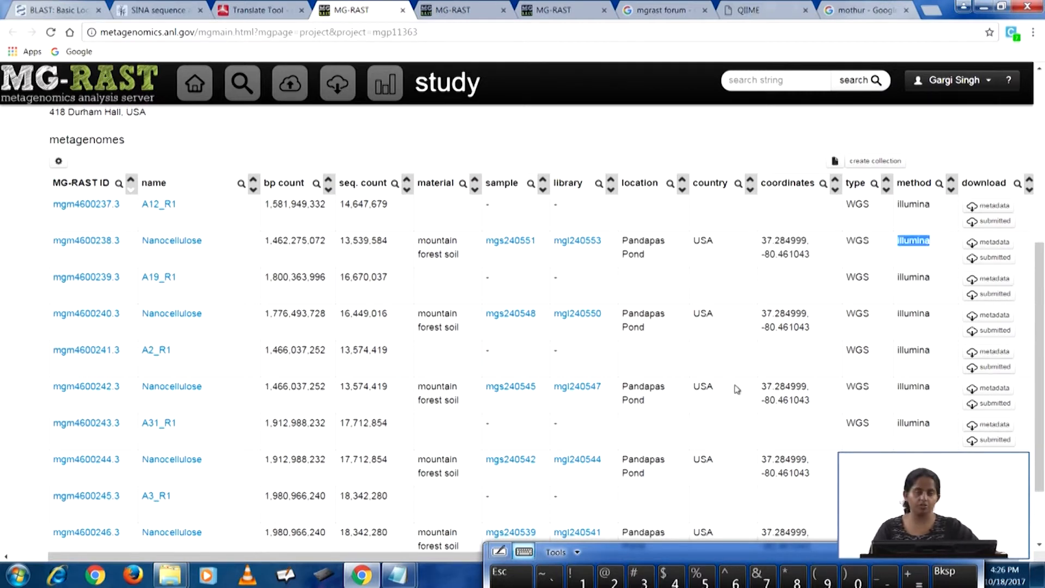
{"action": "left_click", "coordinate": [932, 250]}
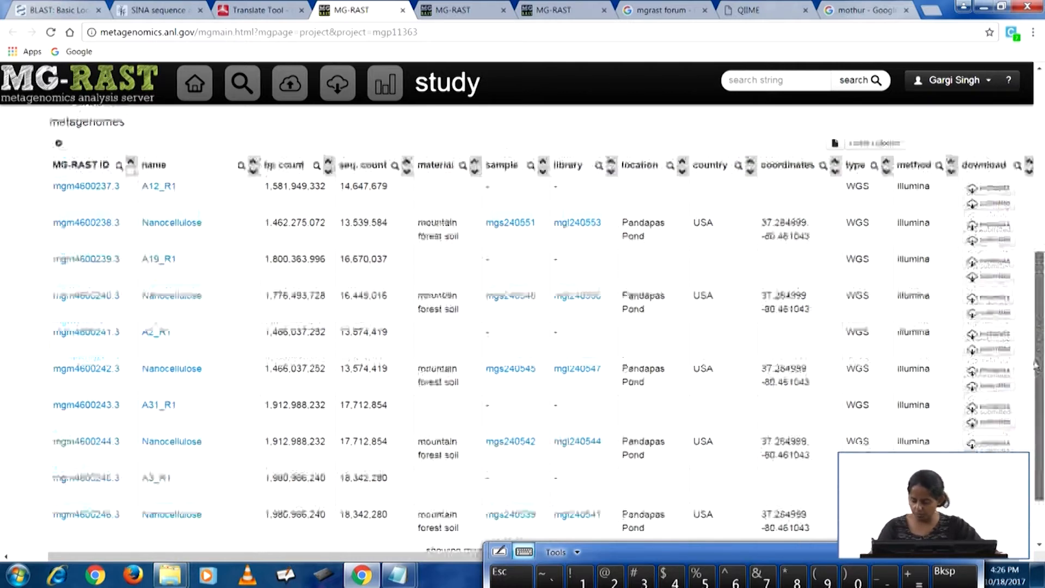
{"action": "scroll", "coordinate": [1030, 437], "scroll_direction": "down", "scroll_amount": 2}
{"action": "scroll", "coordinate": [1030, 437], "scroll_direction": "up", "scroll_amount": 2}
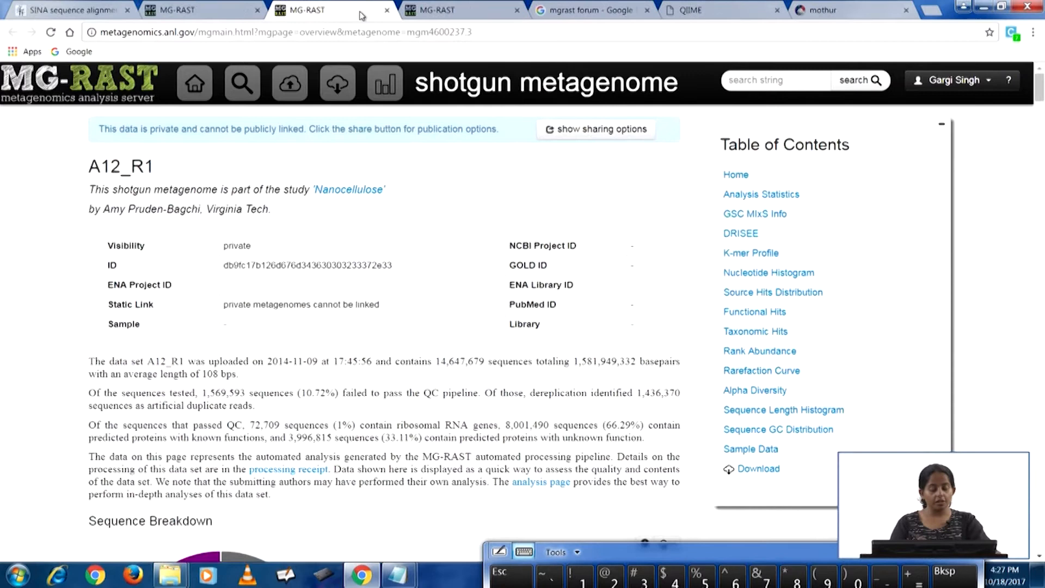
Read the A12_R1 shotgun metagenome's heading details, highlighting the title and the study owner's line.
{"action": "left_click_drag", "start_coordinate": [86, 169], "coordinate": [156, 173]}
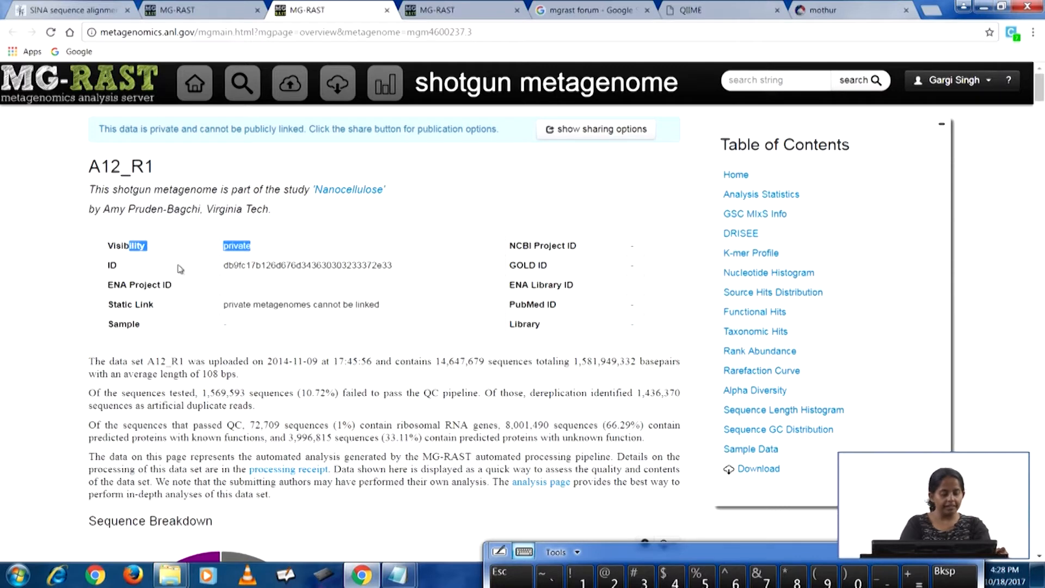
{"action": "left_click_drag", "start_coordinate": [135, 209], "coordinate": [271, 209]}
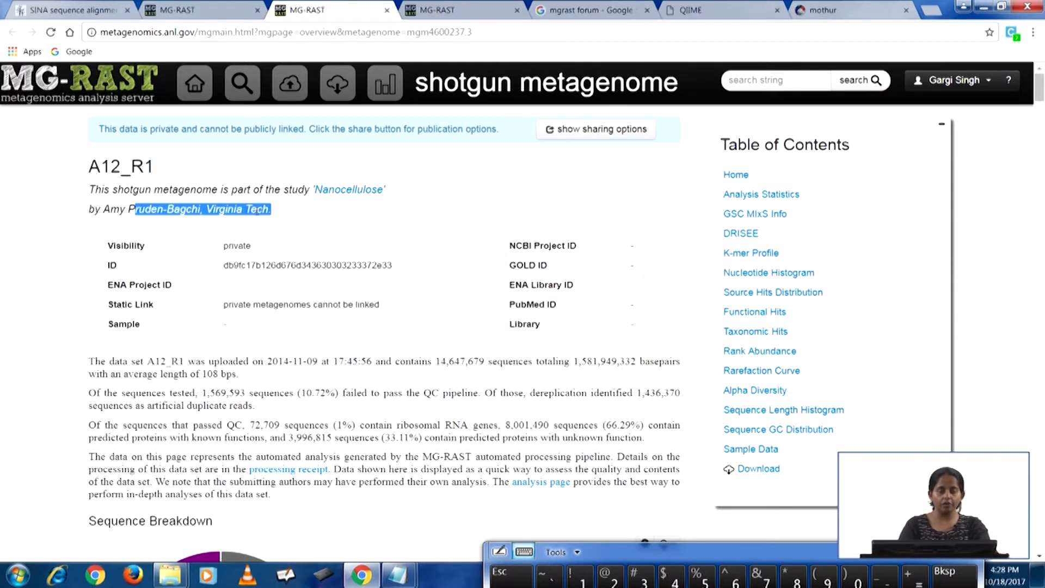
{"action": "left_click", "coordinate": [254, 406]}
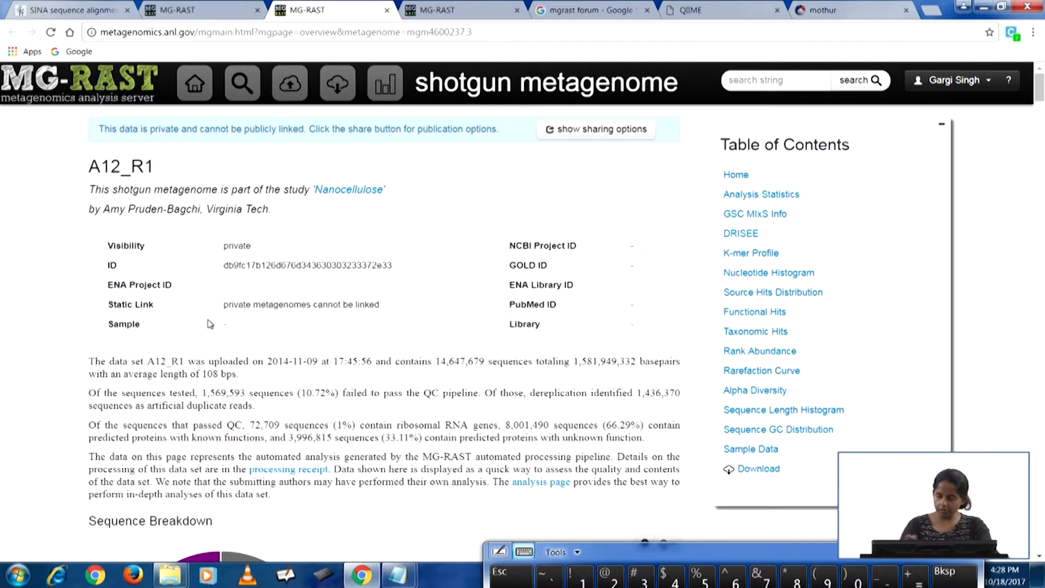
Read the A12_R1 summary text, highlighting the data set size, QC failures, dereplication and ribosomal RNA gene statements.
{"action": "mouse_move", "coordinate": [1039, 90]}
{"action": "left_mouse_down"}
{"action": "mouse_move", "coordinate": [1041, 108]}
{"action": "mouse_move", "coordinate": [1029, 97]}
{"action": "left_mouse_up"}
{"action": "left_click_drag", "start_coordinate": [101, 137], "coordinate": [617, 137]}
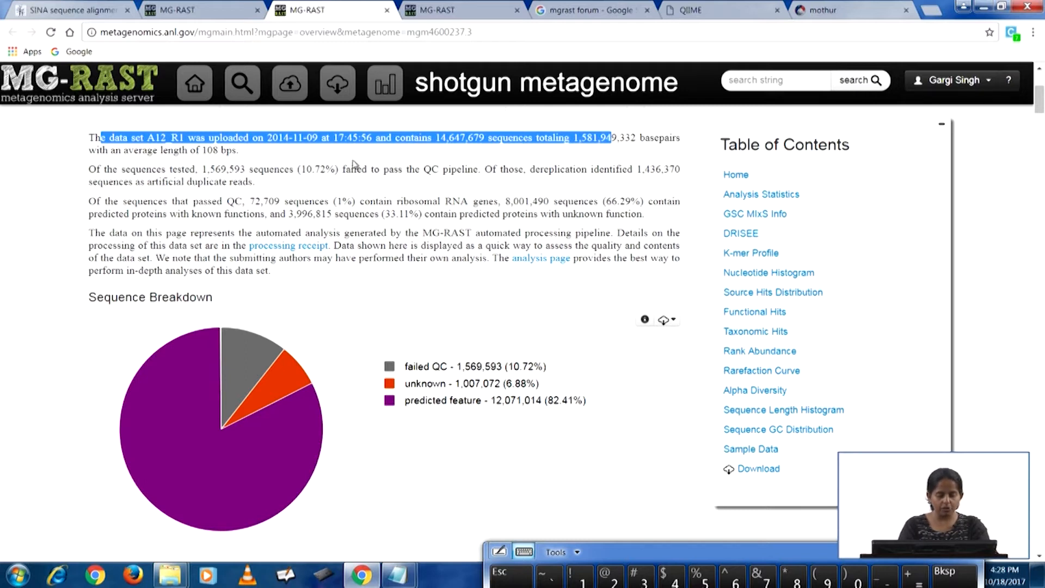
{"action": "left_click_drag", "start_coordinate": [354, 168], "coordinate": [393, 169]}
{"action": "left_click", "coordinate": [453, 170]}
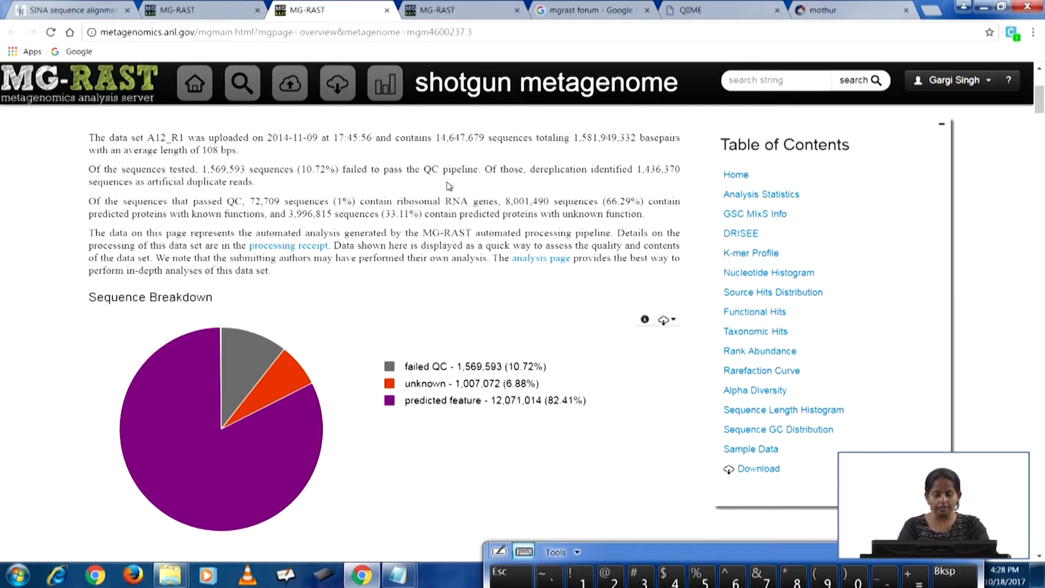
{"action": "left_click_drag", "start_coordinate": [541, 169], "coordinate": [636, 169]}
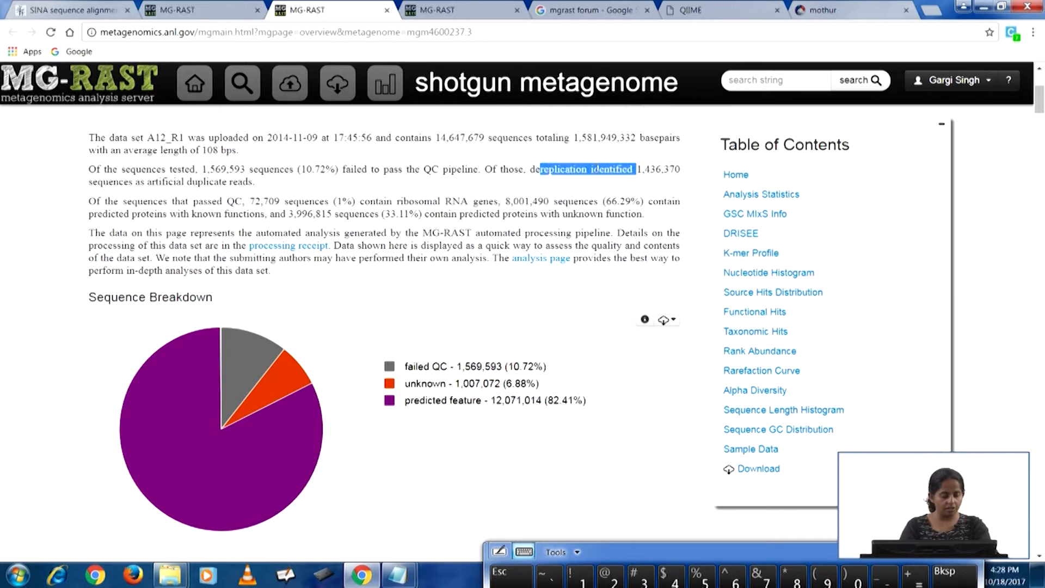
{"action": "left_click_drag", "start_coordinate": [392, 201], "coordinate": [483, 201]}
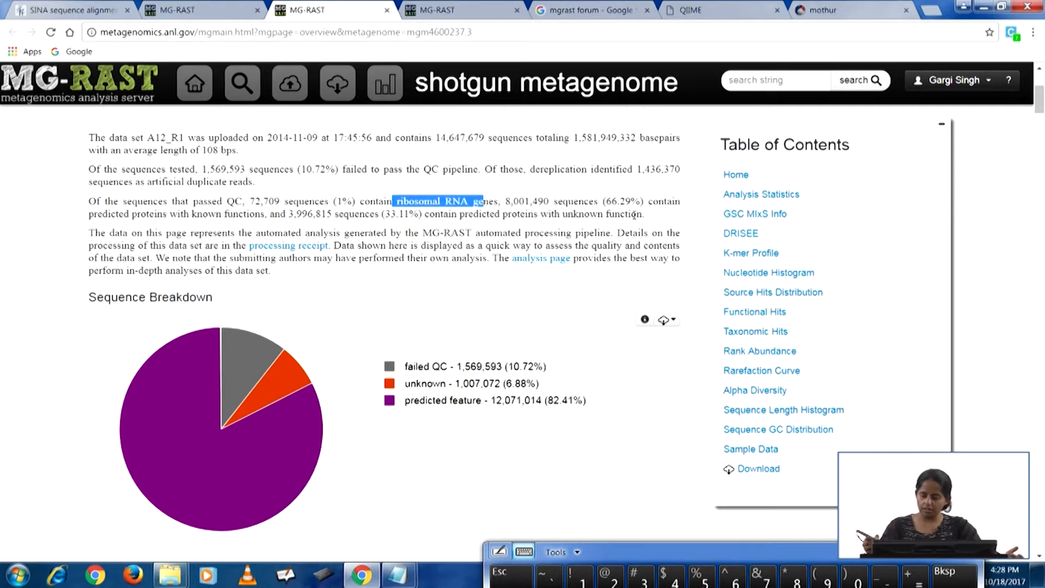
View the provenance information of the A12_R1 Sequence Breakdown chart and close it.
{"action": "left_click_drag", "start_coordinate": [1042, 108], "coordinate": [1042, 115]}
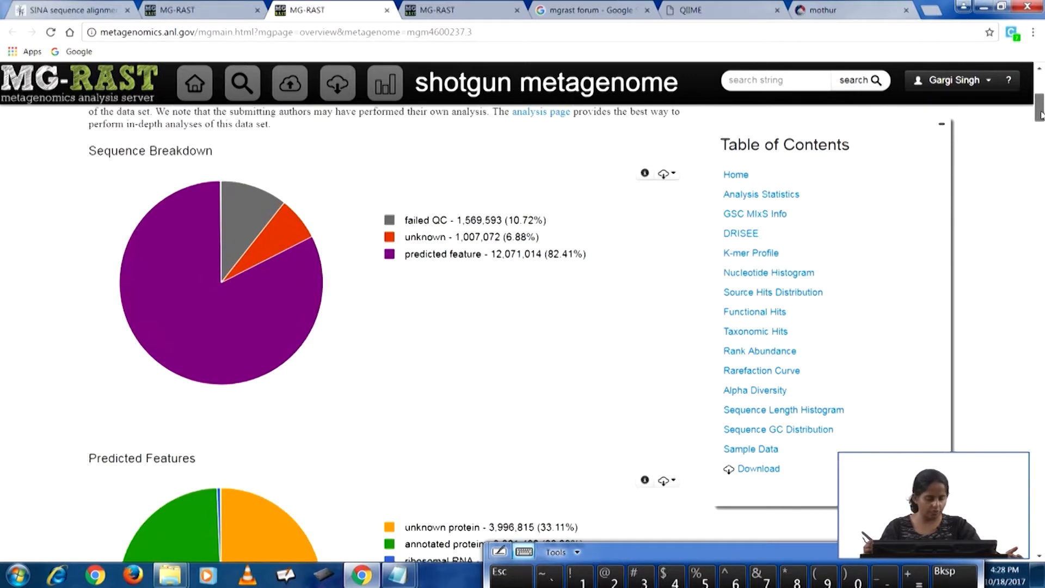
{"action": "left_click", "coordinate": [645, 173]}
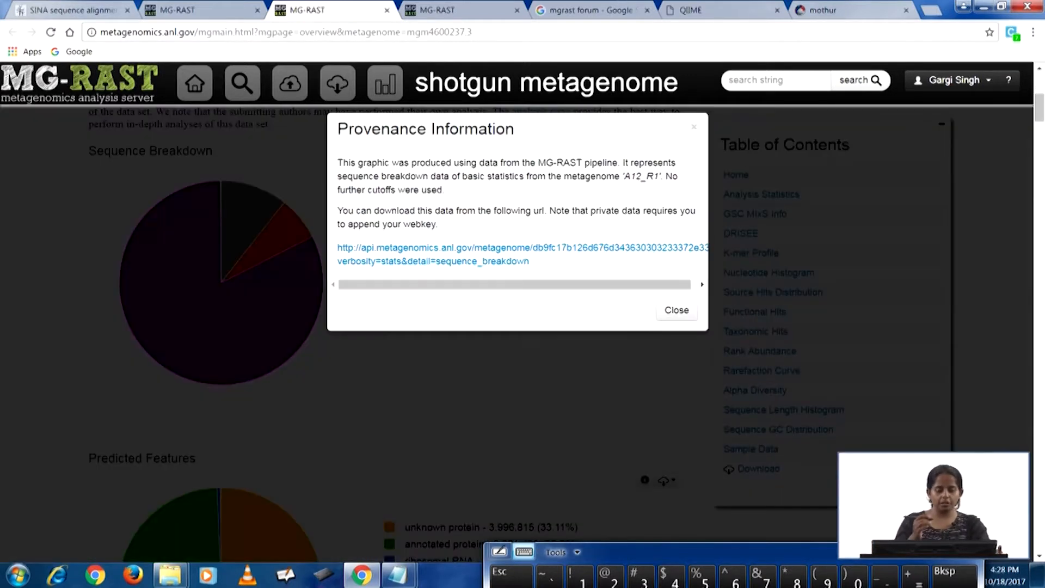
{"action": "left_click", "coordinate": [677, 311]}
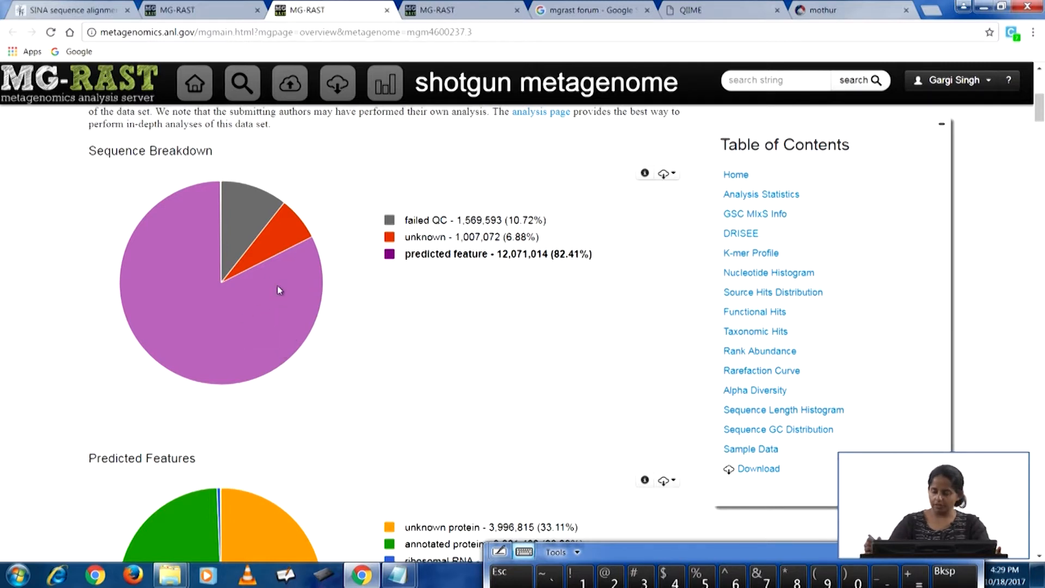
Review A12_R1's predicted features, analysis statistics, DRISEE error, k-mer profile and nucleotide histogram.
{"action": "mouse_move", "coordinate": [1038, 108]}
{"action": "left_mouse_down"}
{"action": "mouse_move", "coordinate": [1037, 134]}
{"action": "mouse_move", "coordinate": [1025, 122]}
{"action": "left_mouse_up"}
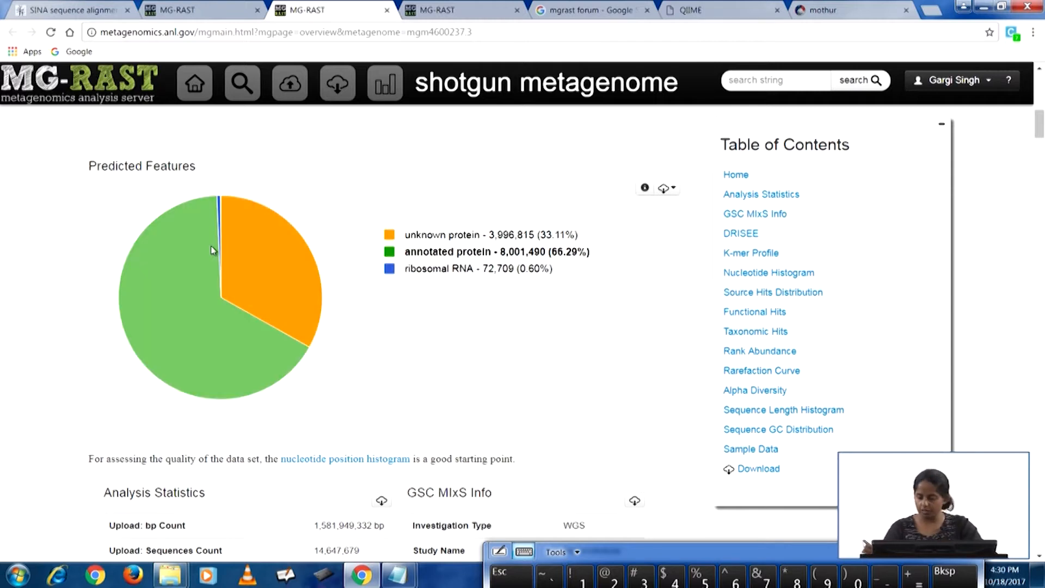
{"action": "scroll", "coordinate": [1041, 140], "scroll_direction": "down", "scroll_amount": 6}
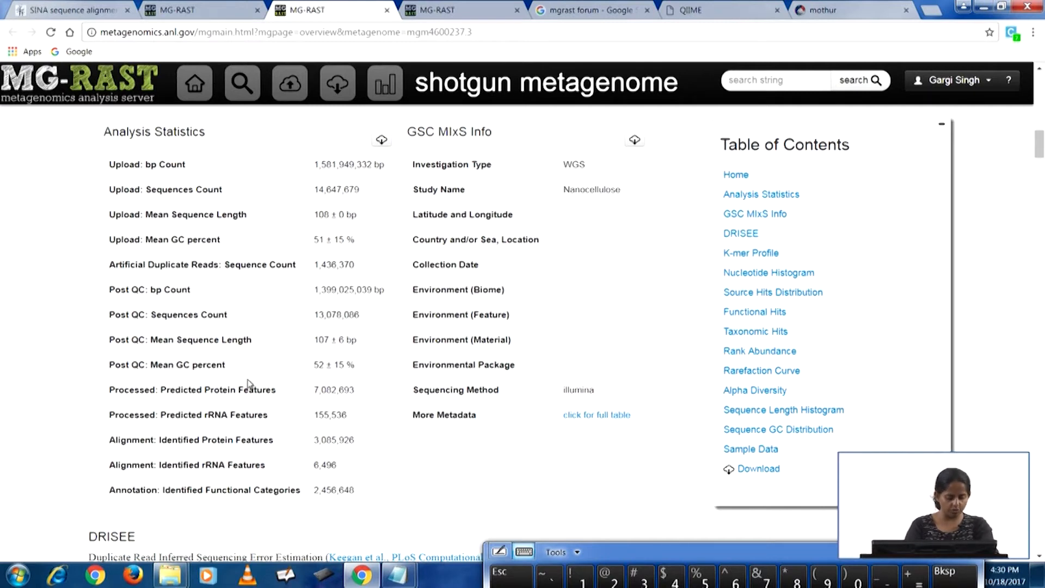
{"action": "left_click_drag", "start_coordinate": [1041, 148], "coordinate": [1040, 170]}
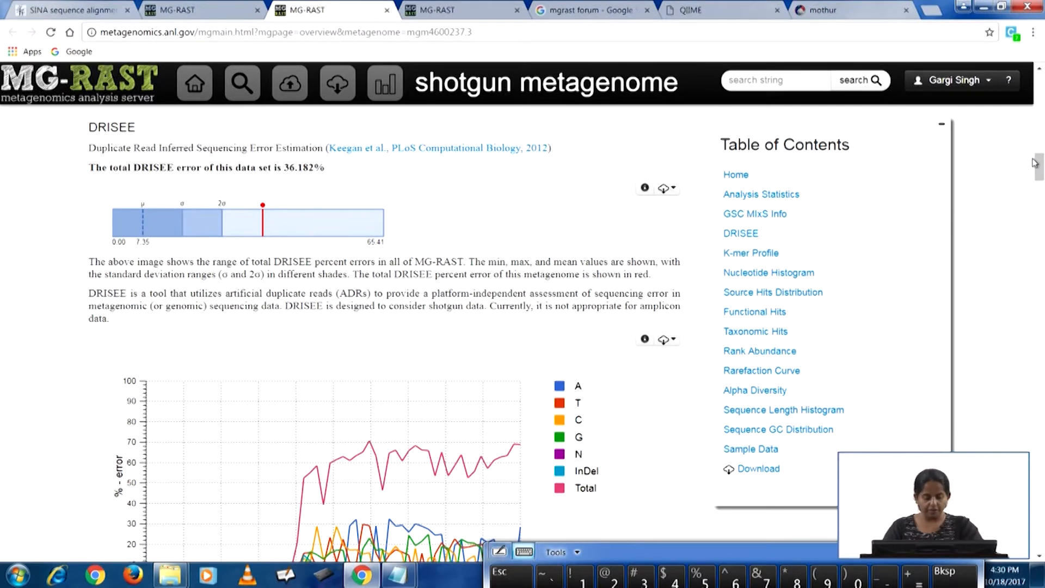
{"action": "left_click_drag", "start_coordinate": [1041, 173], "coordinate": [1040, 199]}
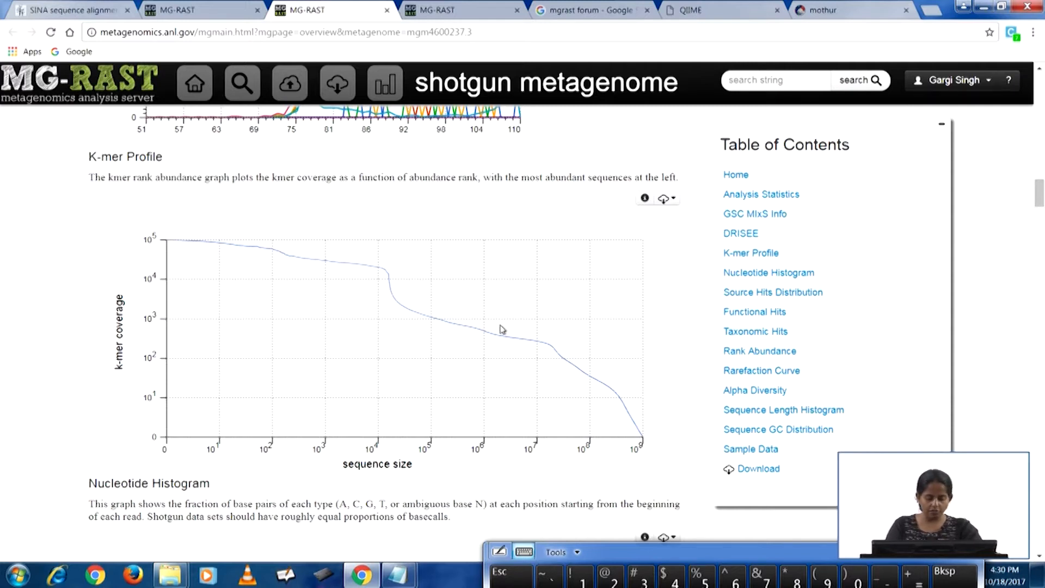
{"action": "left_click_drag", "start_coordinate": [1040, 198], "coordinate": [1040, 218]}
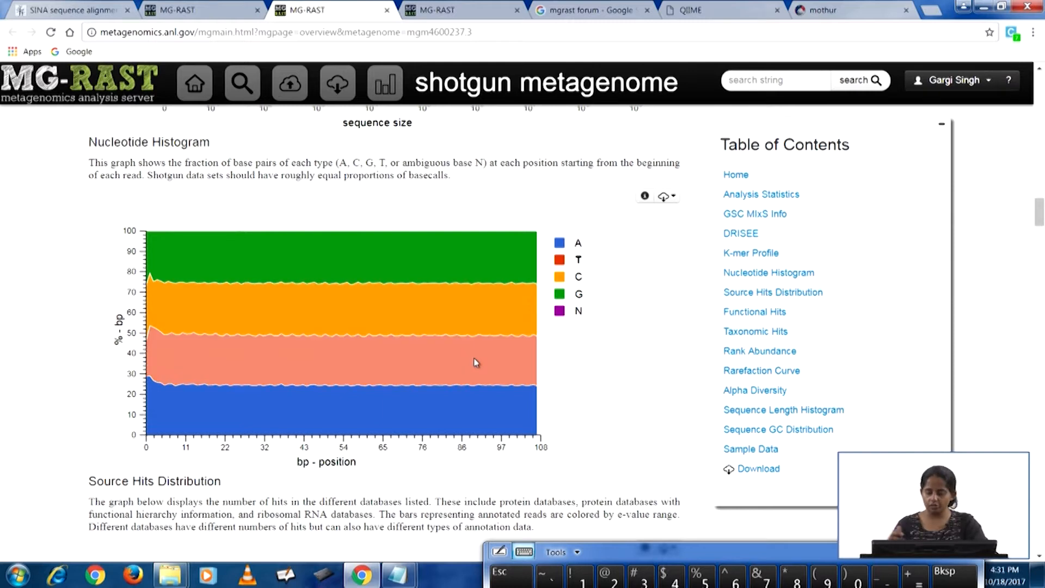
Examine the Source Hits Distribution chart of A12_R1, checking the bars and highlighting the database names along the axis.
{"action": "left_click_drag", "start_coordinate": [1041, 224], "coordinate": [1020, 249]}
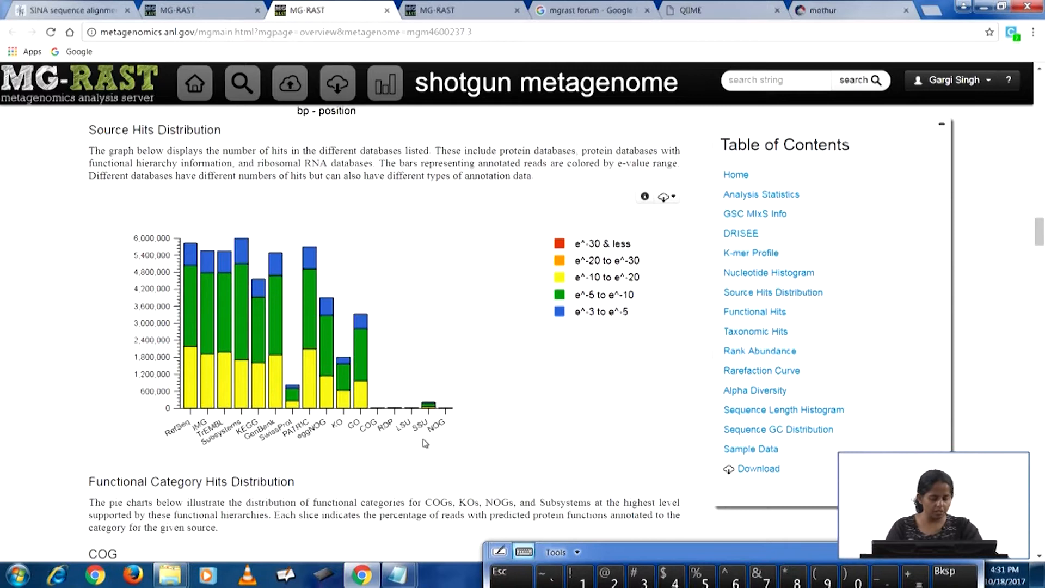
{"action": "left_click_drag", "start_coordinate": [210, 423], "coordinate": [452, 427]}
{"action": "left_click", "coordinate": [377, 467]}
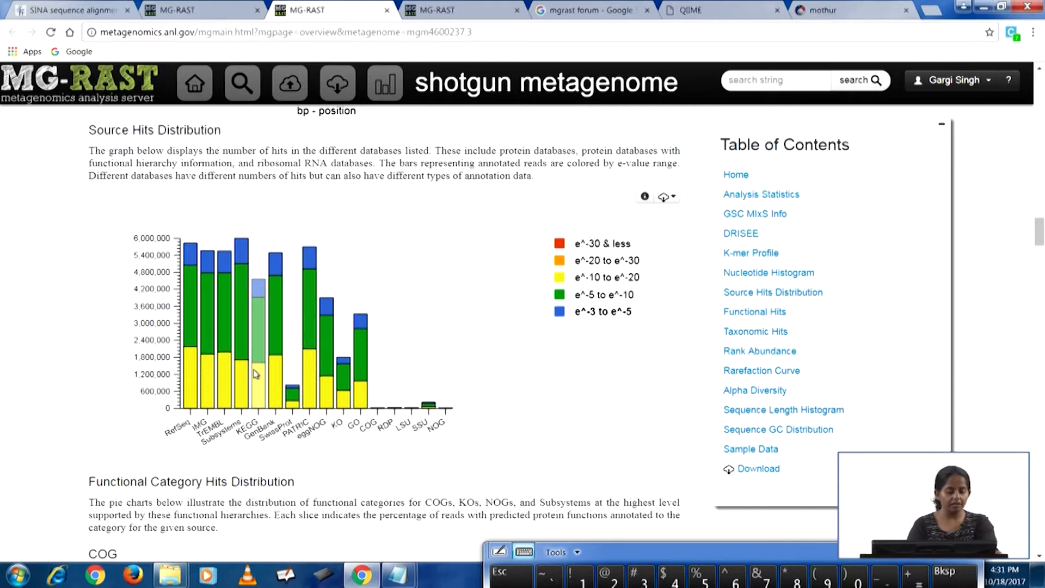
{"action": "mouse_move", "coordinate": [268, 387]}
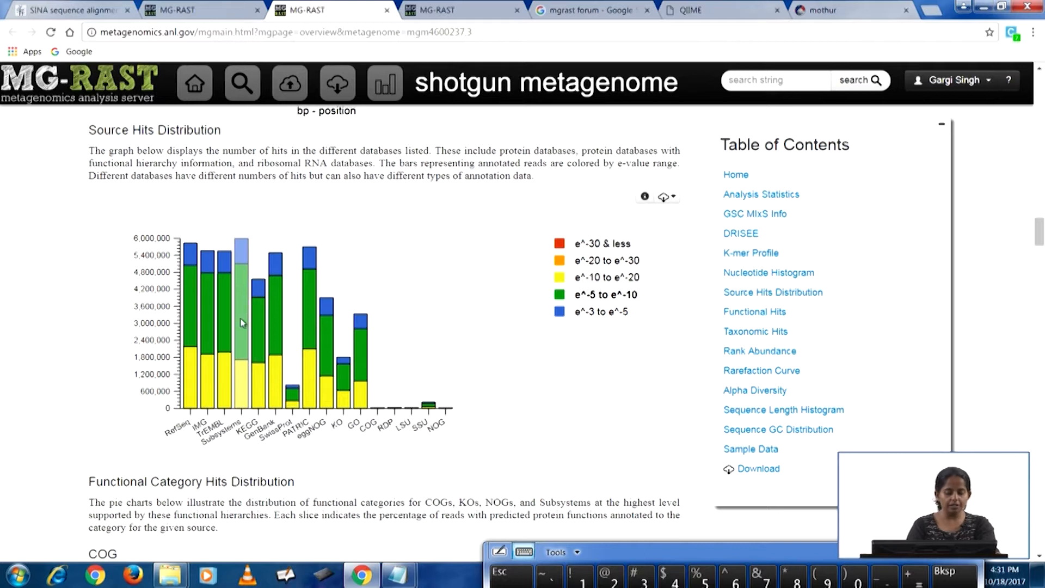
{"action": "mouse_move", "coordinate": [189, 329]}
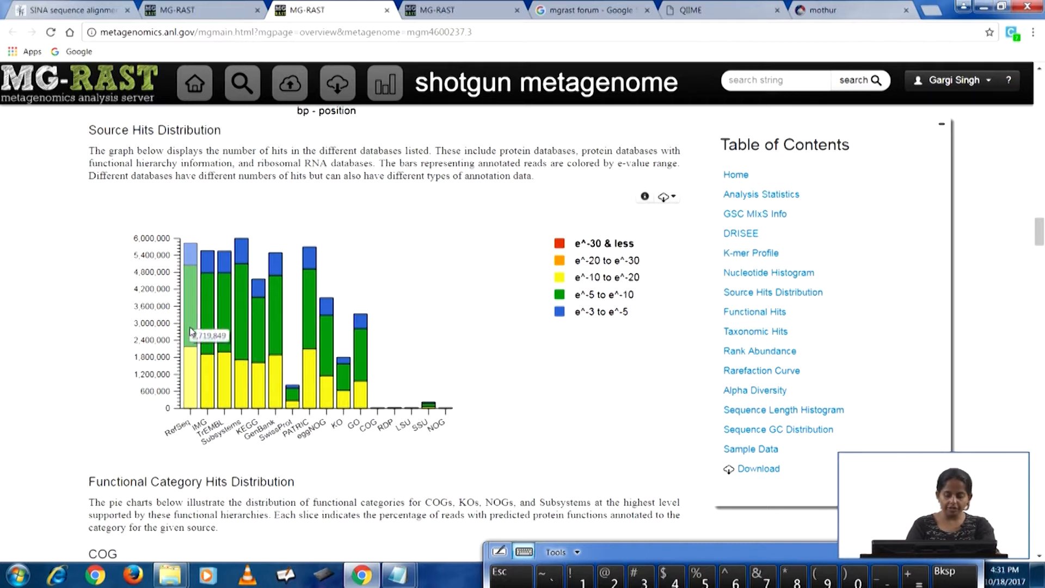
{"action": "mouse_move", "coordinate": [210, 289]}
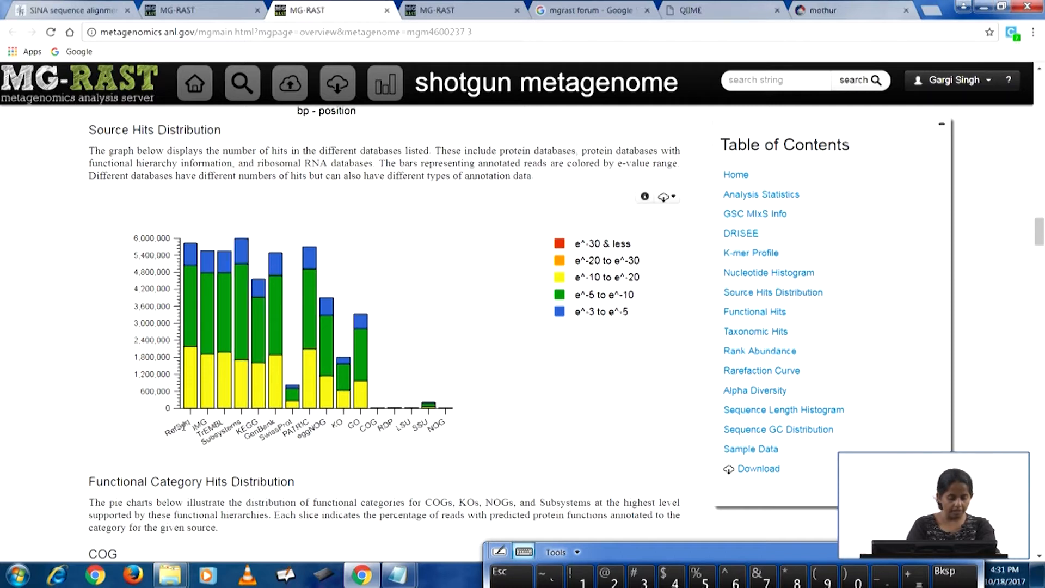
{"action": "double_click", "coordinate": [294, 427]}
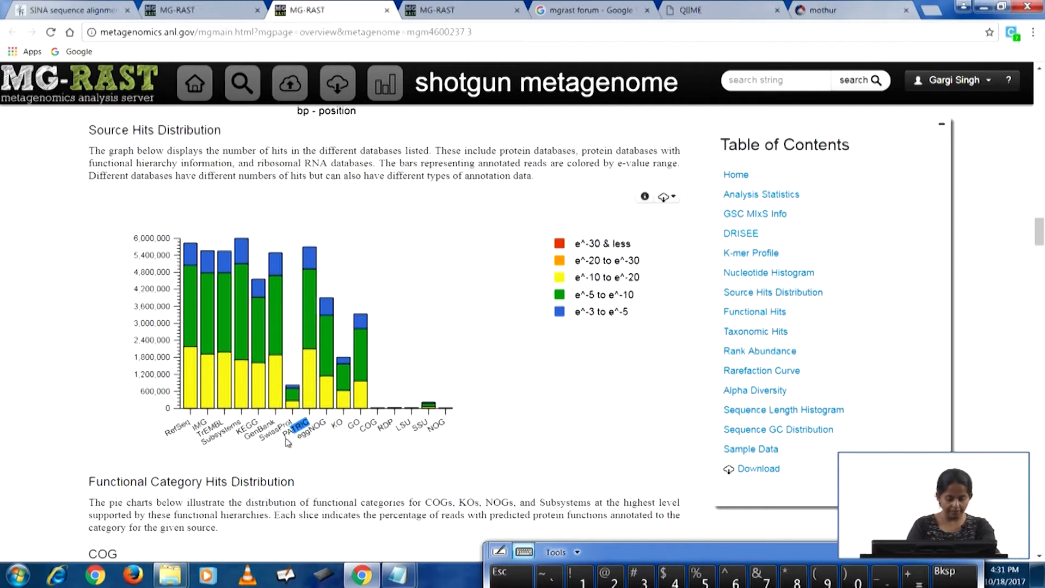
{"action": "left_click_drag", "start_coordinate": [251, 435], "coordinate": [444, 428]}
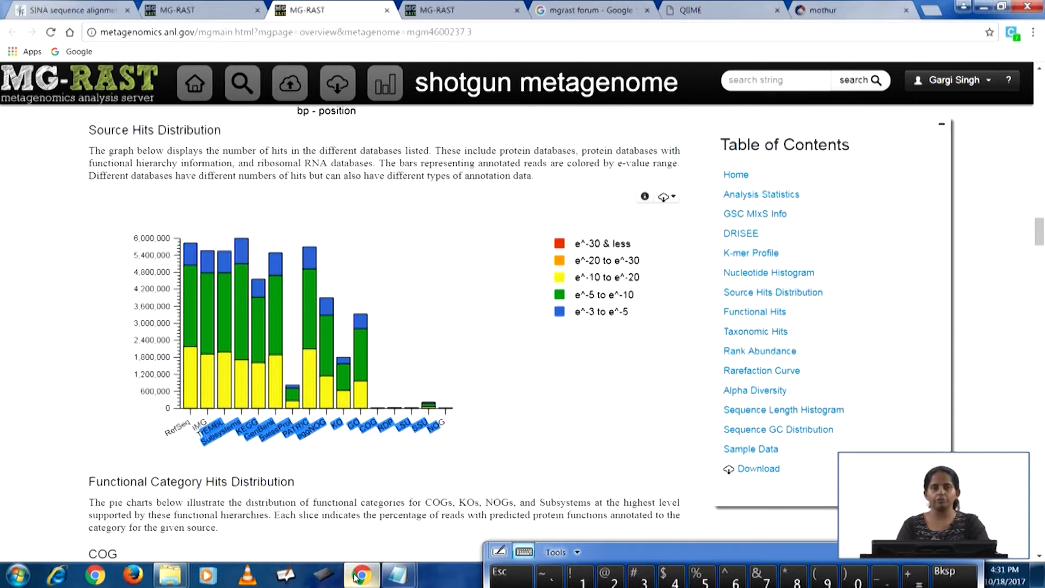
{"action": "mouse_move", "coordinate": [355, 576]}
{"action": "left_click", "coordinate": [456, 432]}
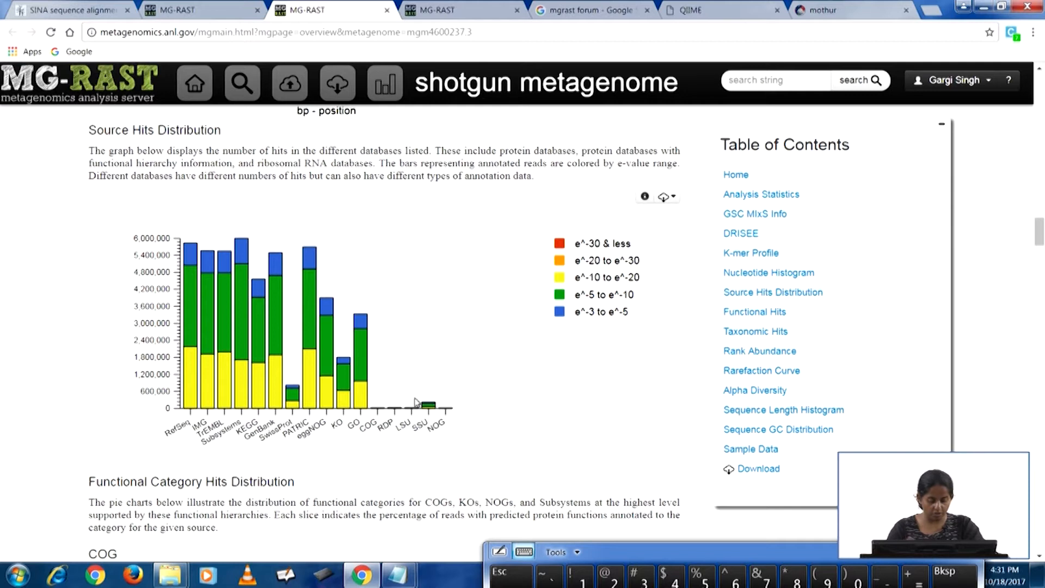
{"action": "left_click_drag", "start_coordinate": [378, 429], "coordinate": [392, 419]}
{"action": "left_click", "coordinate": [417, 439]}
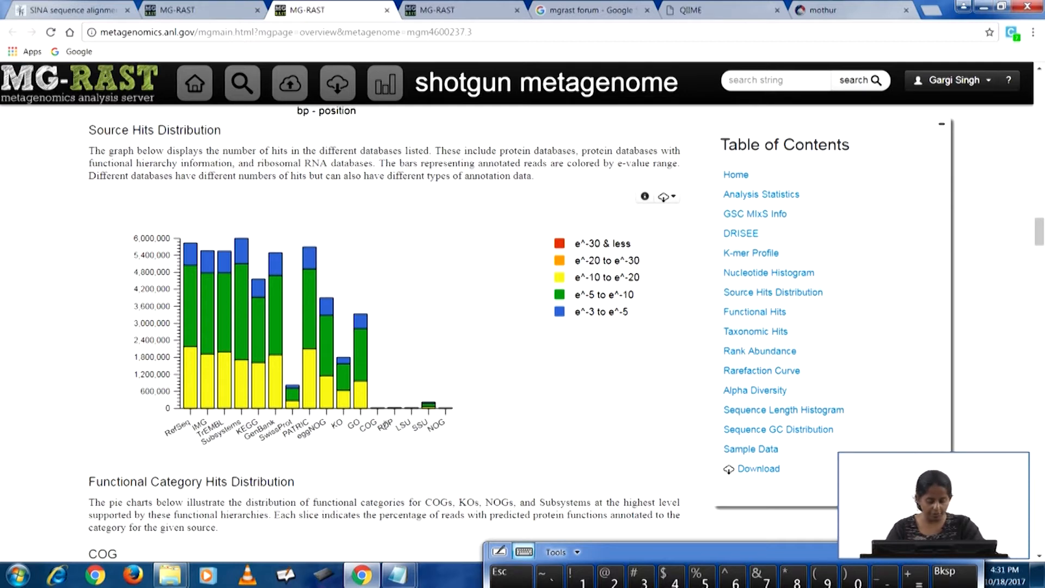
Review the COG and Subsystems functional category charts, cancelling the sequence download for the Carbohydrates slice.
{"action": "left_click_drag", "start_coordinate": [1039, 232], "coordinate": [1036, 251]}
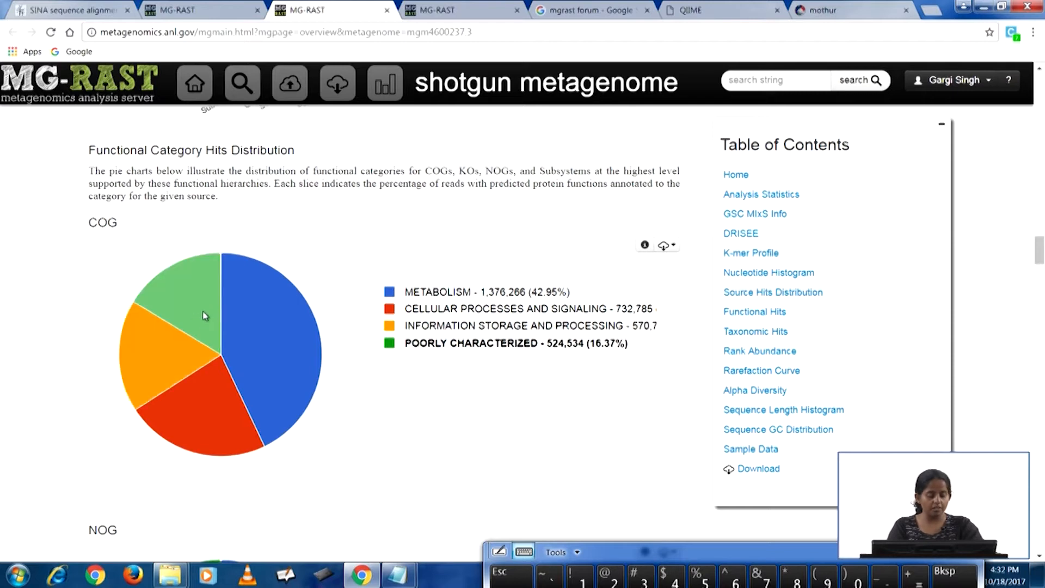
{"action": "left_click_drag", "start_coordinate": [1040, 250], "coordinate": [1039, 312]}
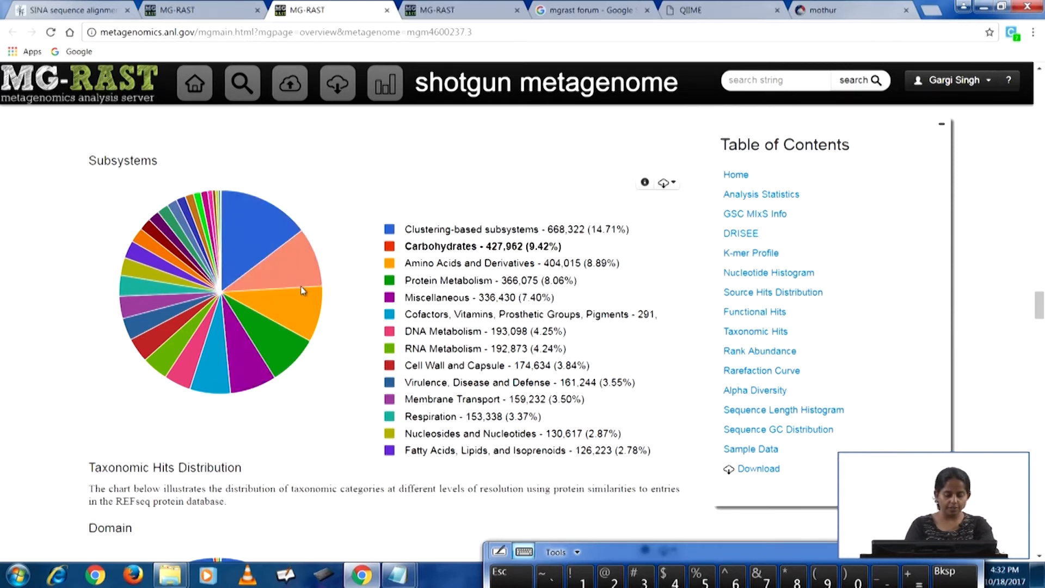
{"action": "left_click", "coordinate": [267, 282]}
{"action": "left_click", "coordinate": [634, 105]}
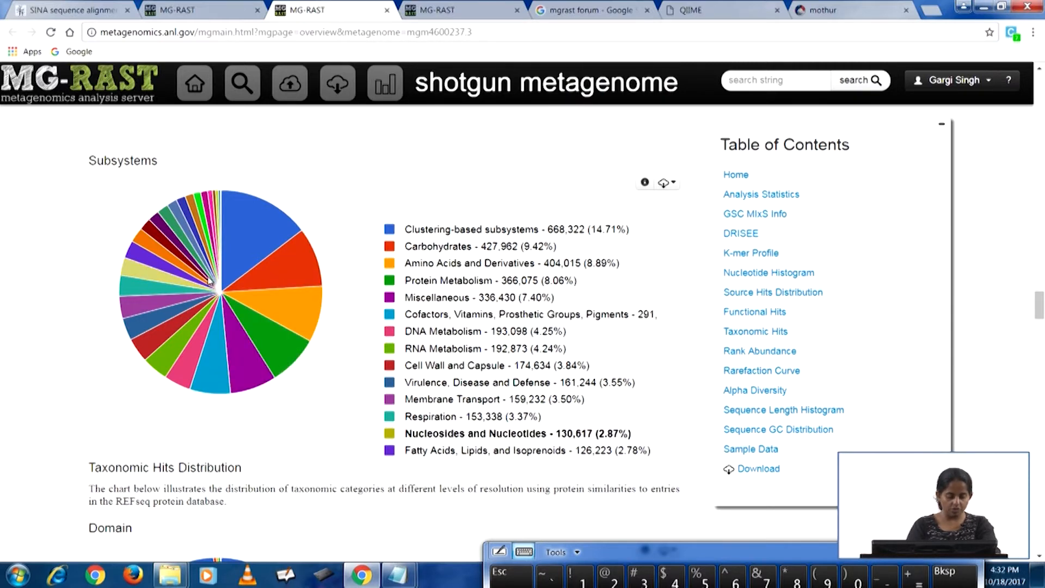
Examine the domain-level chart of the Taxonomic Hits Distribution for A12_R1.
{"action": "left_click_drag", "start_coordinate": [1042, 308], "coordinate": [1041, 322]}
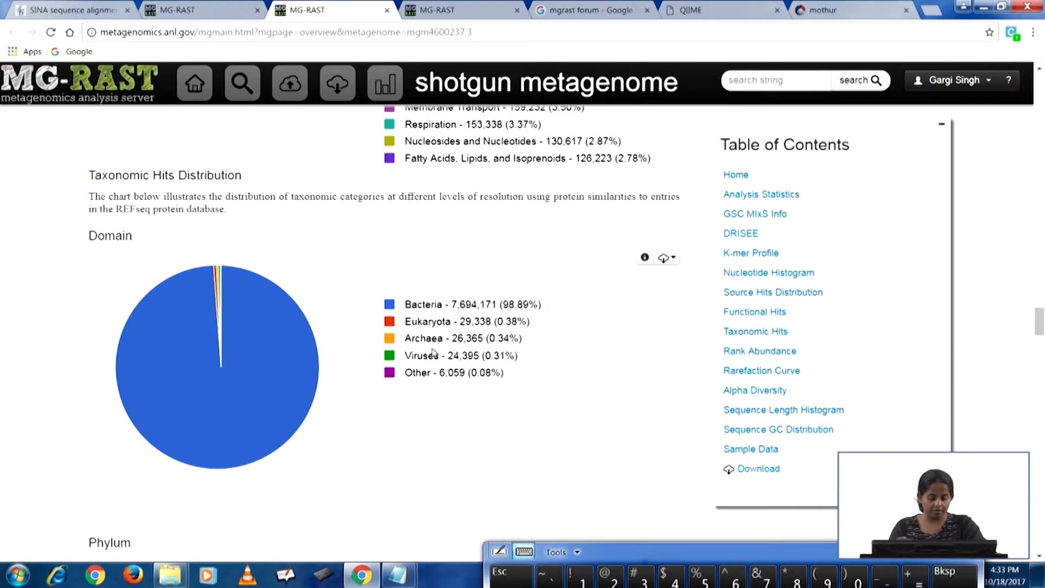
{"action": "scroll", "coordinate": [1042, 327], "scroll_direction": "up", "scroll_amount": 8}
{"action": "left_click_drag", "start_coordinate": [1037, 299], "coordinate": [1040, 329]}
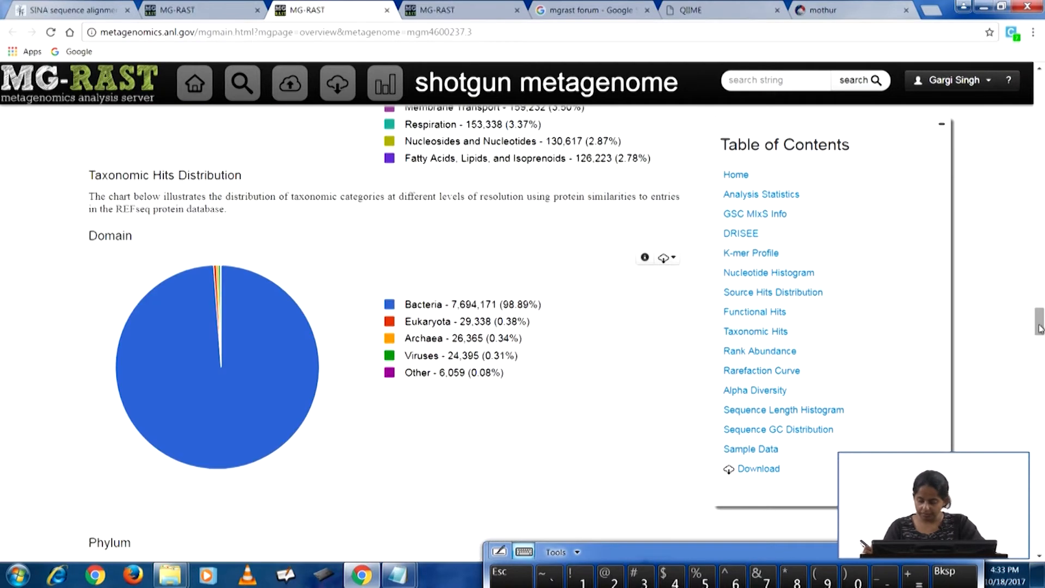
Examine the phylum-level taxonomic chart and cancel the annotated sequence download for the Bacteroidetes slice.
{"action": "scroll", "coordinate": [1040, 330], "scroll_direction": "down", "scroll_amount": 7}
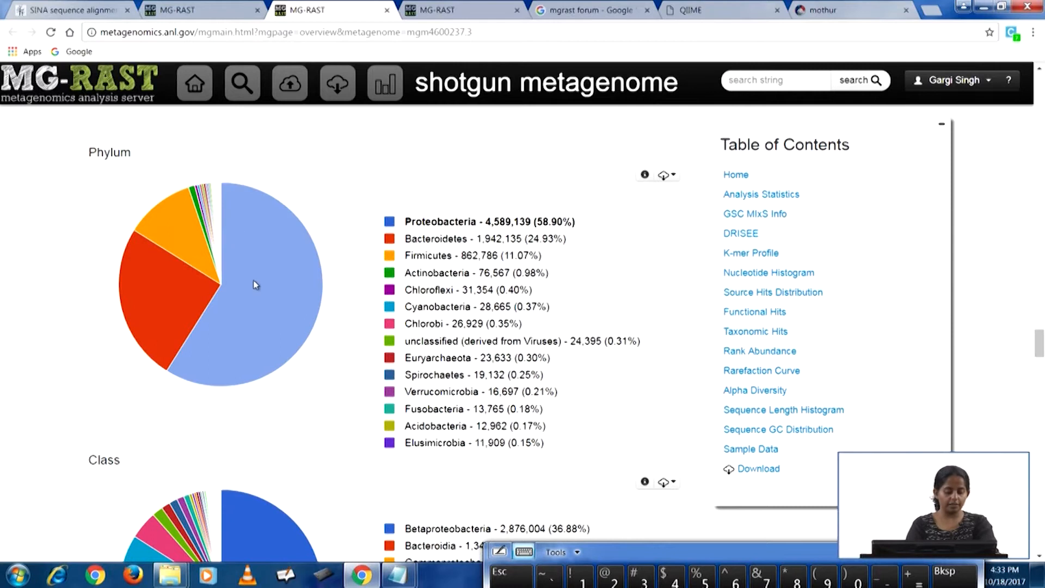
{"action": "left_click", "coordinate": [166, 253]}
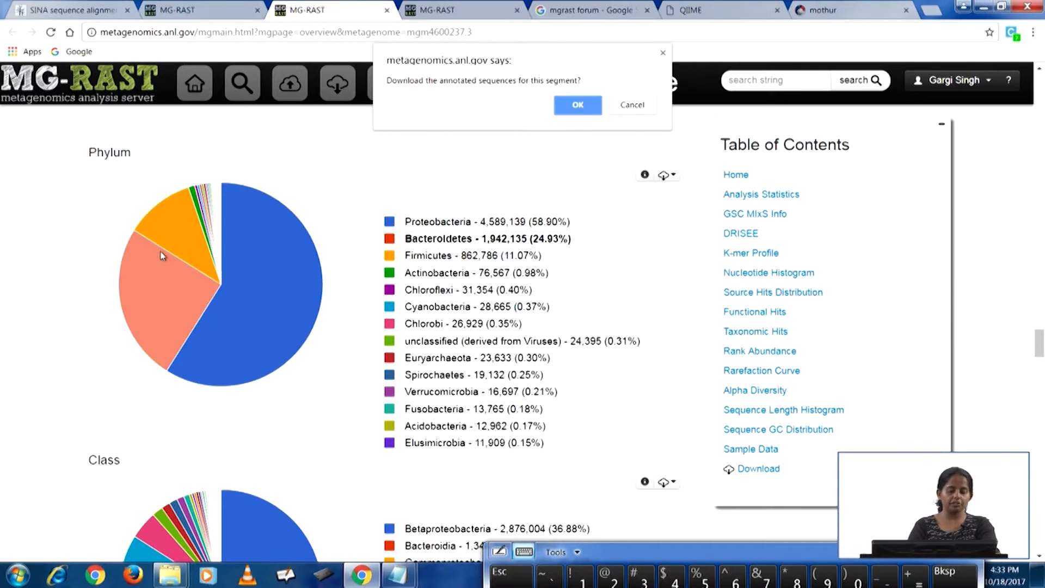
{"action": "left_click", "coordinate": [630, 105]}
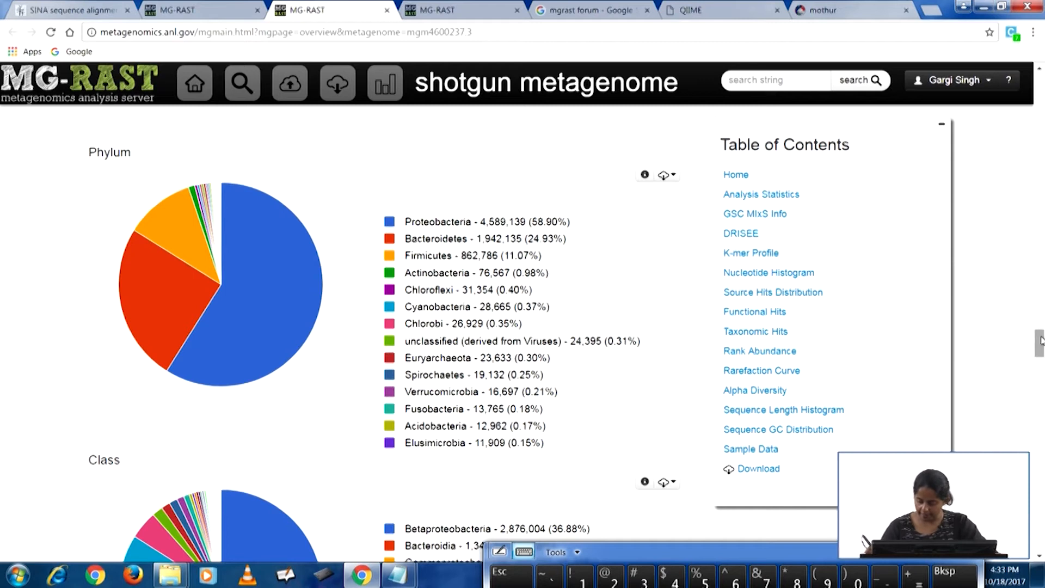
Examine the class-level taxonomic chart and cancel the annotated sequence download for the Bacteroidia slice.
{"action": "left_click_drag", "start_coordinate": [1039, 343], "coordinate": [1040, 362]}
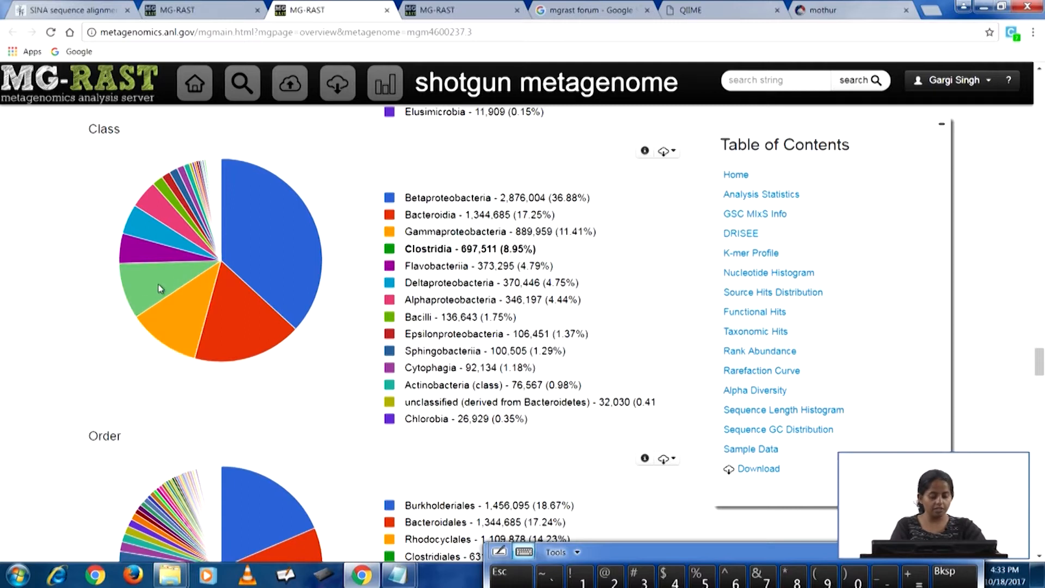
{"action": "left_click", "coordinate": [235, 314]}
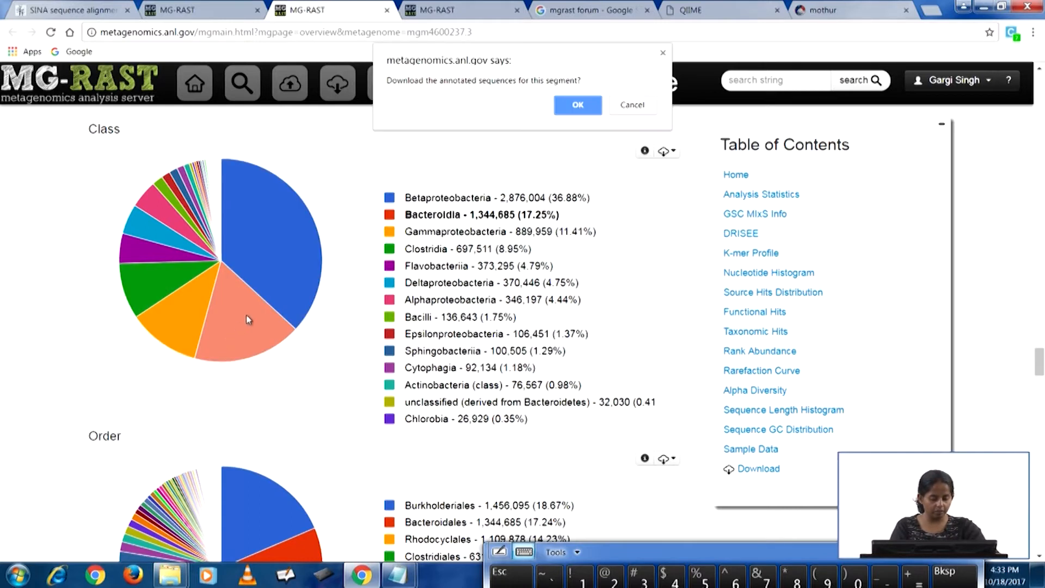
{"action": "left_click", "coordinate": [645, 103]}
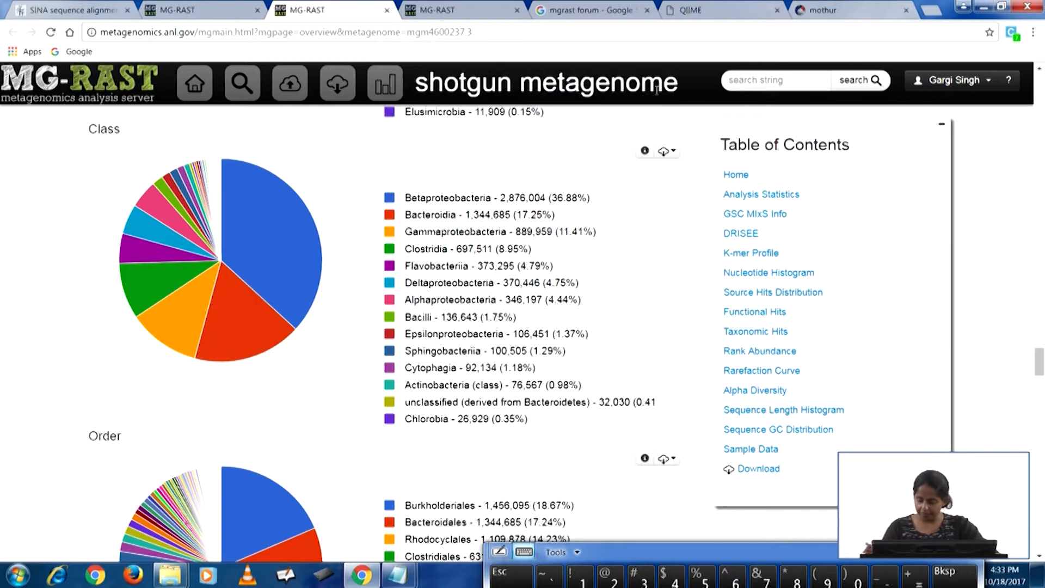
Examine the order-level and family-level charts of the Taxonomic Hits Distribution for A12_R1.
{"action": "left_click_drag", "start_coordinate": [1039, 360], "coordinate": [1042, 372]}
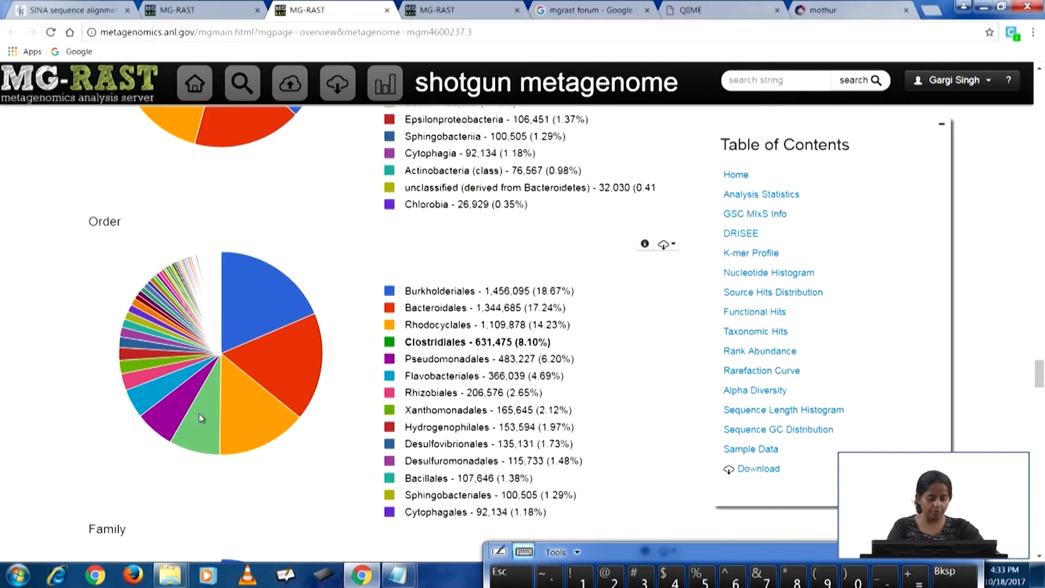
{"action": "left_click_drag", "start_coordinate": [1040, 378], "coordinate": [1041, 398]}
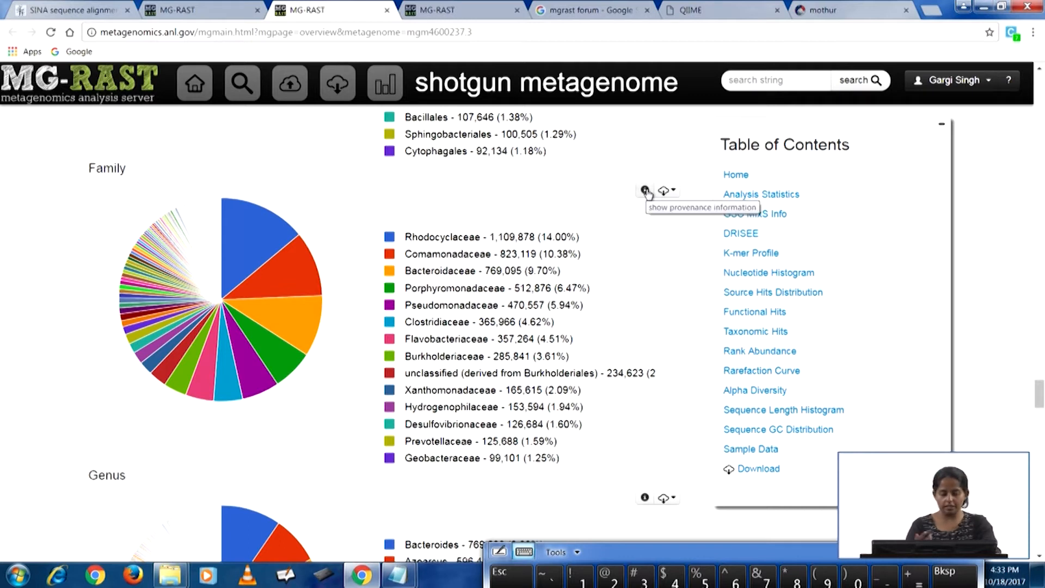
Review the genus-level Rank Abundance, Rarefaction Curve and Sequence Length Histogram plots, and return to the beginning of the A12_R1 overview.
{"action": "left_click_drag", "start_coordinate": [1040, 397], "coordinate": [1041, 438]}
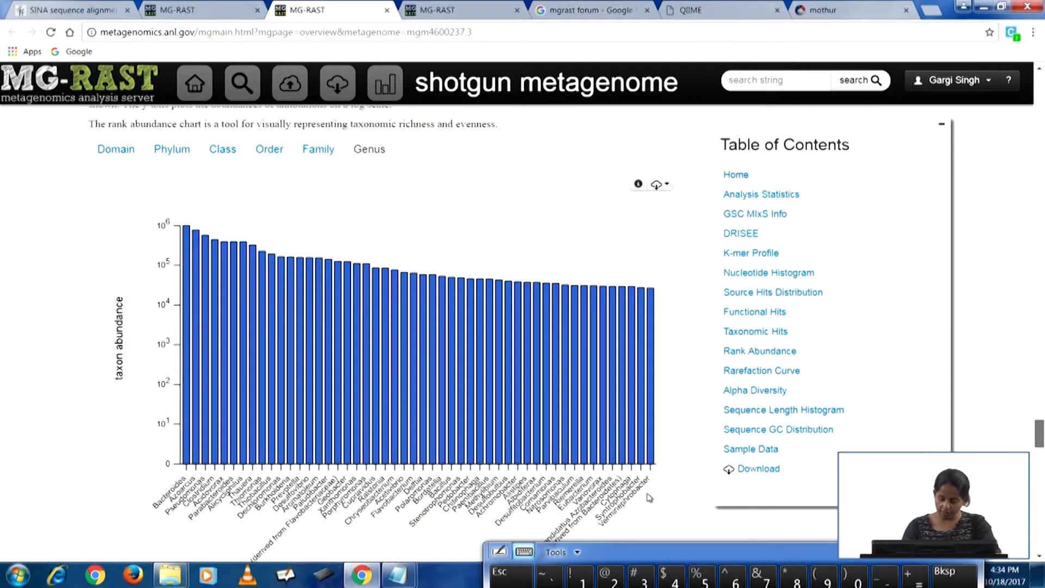
{"action": "left_click", "coordinate": [1040, 448]}
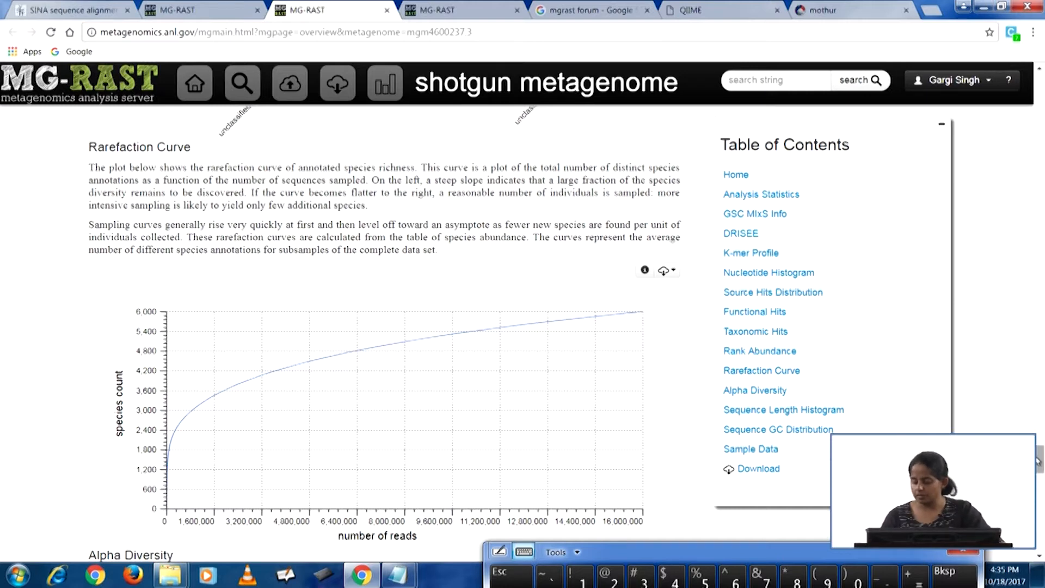
{"action": "left_click_drag", "start_coordinate": [1040, 462], "coordinate": [1041, 496]}
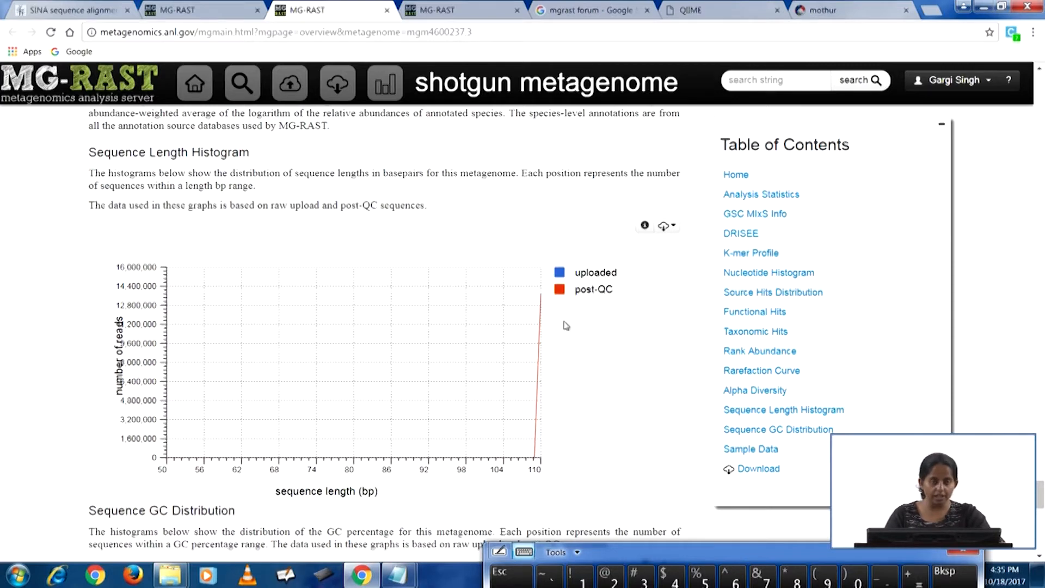
{"action": "left_click_drag", "start_coordinate": [1041, 495], "coordinate": [1040, 82]}
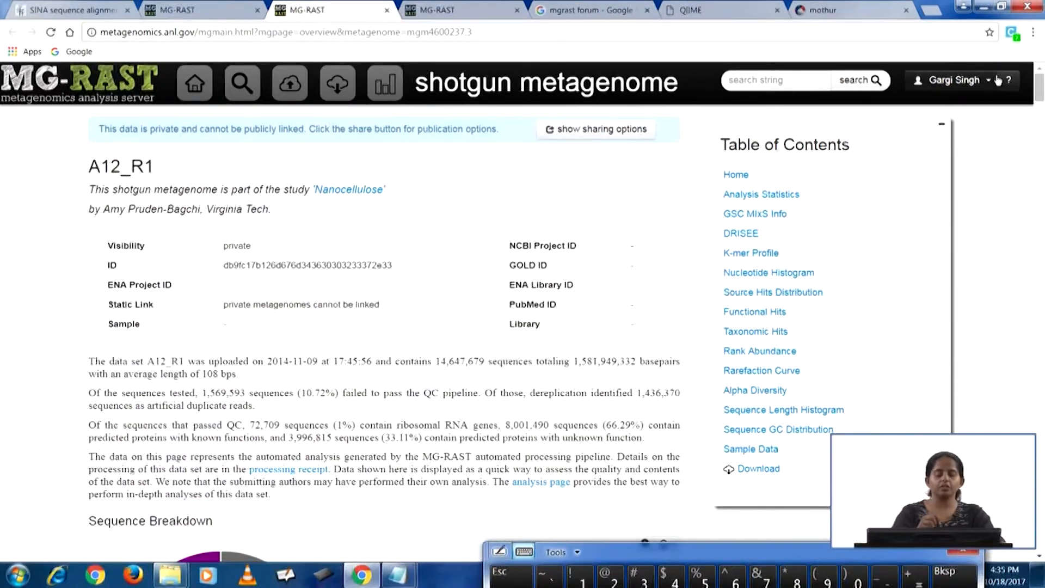